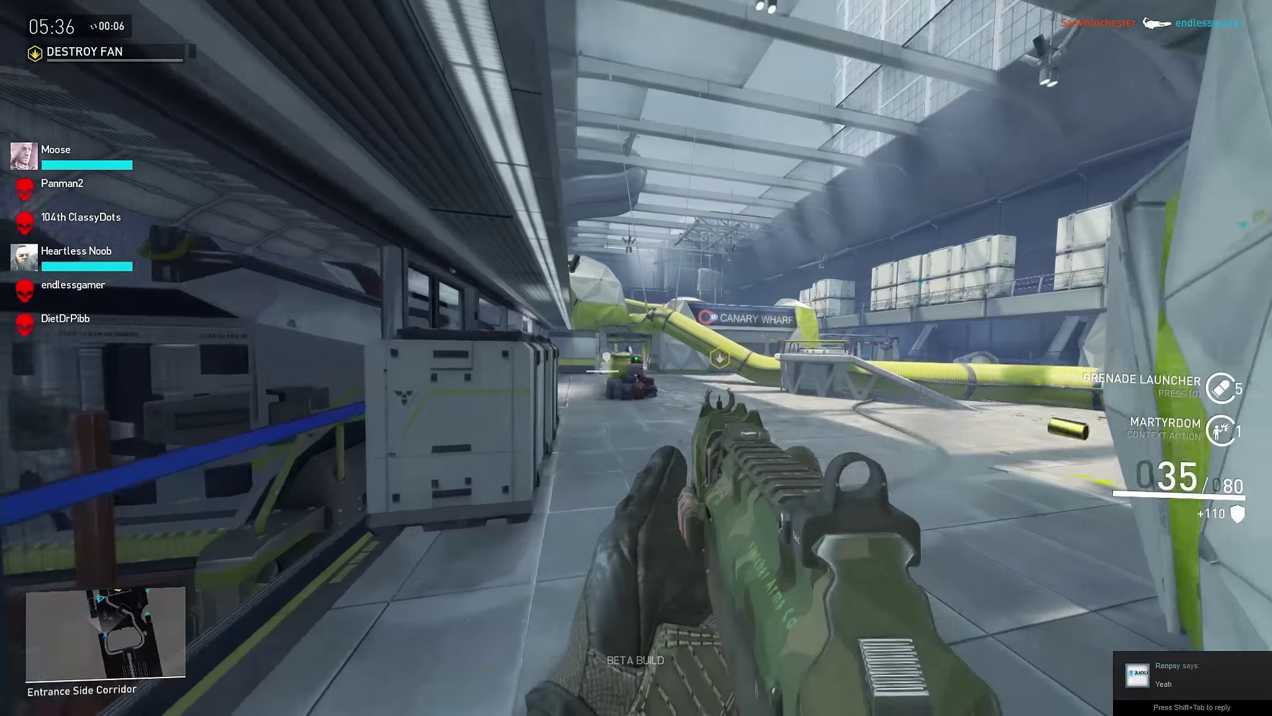
key(w)
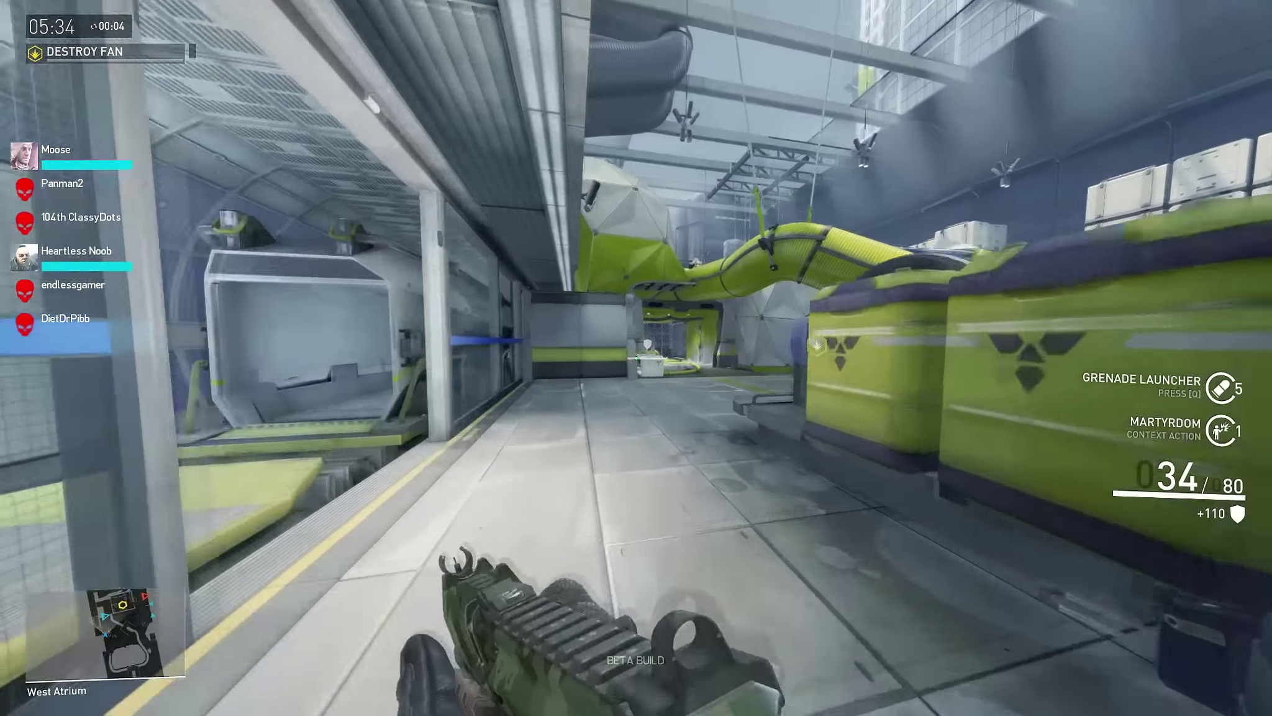
click(636, 358)
key(w)
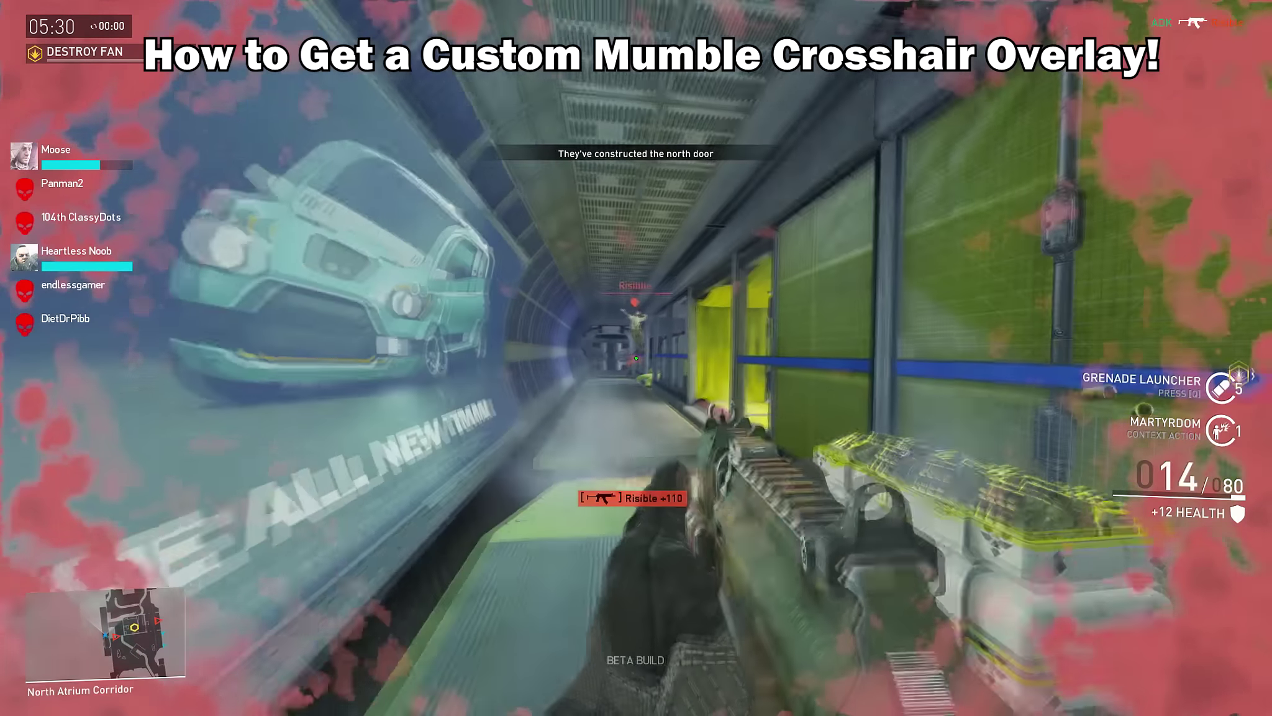
key(r)
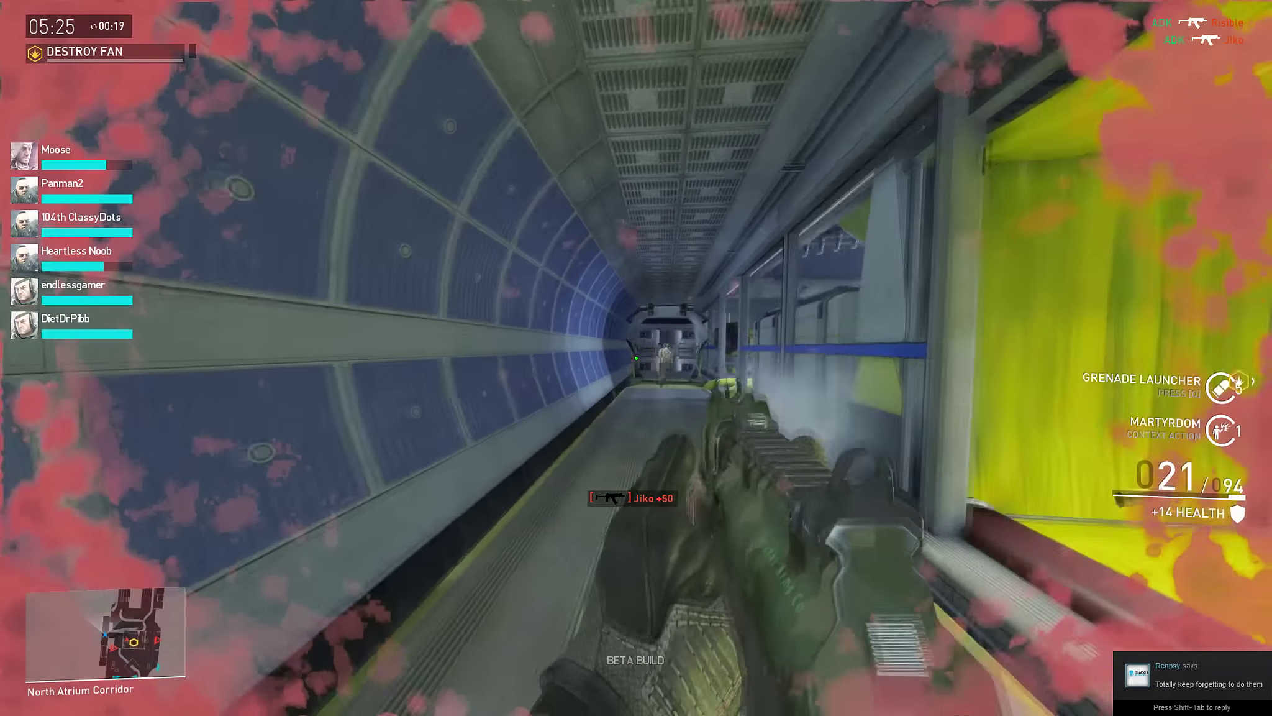
key(w)
click(636, 357)
key(q)
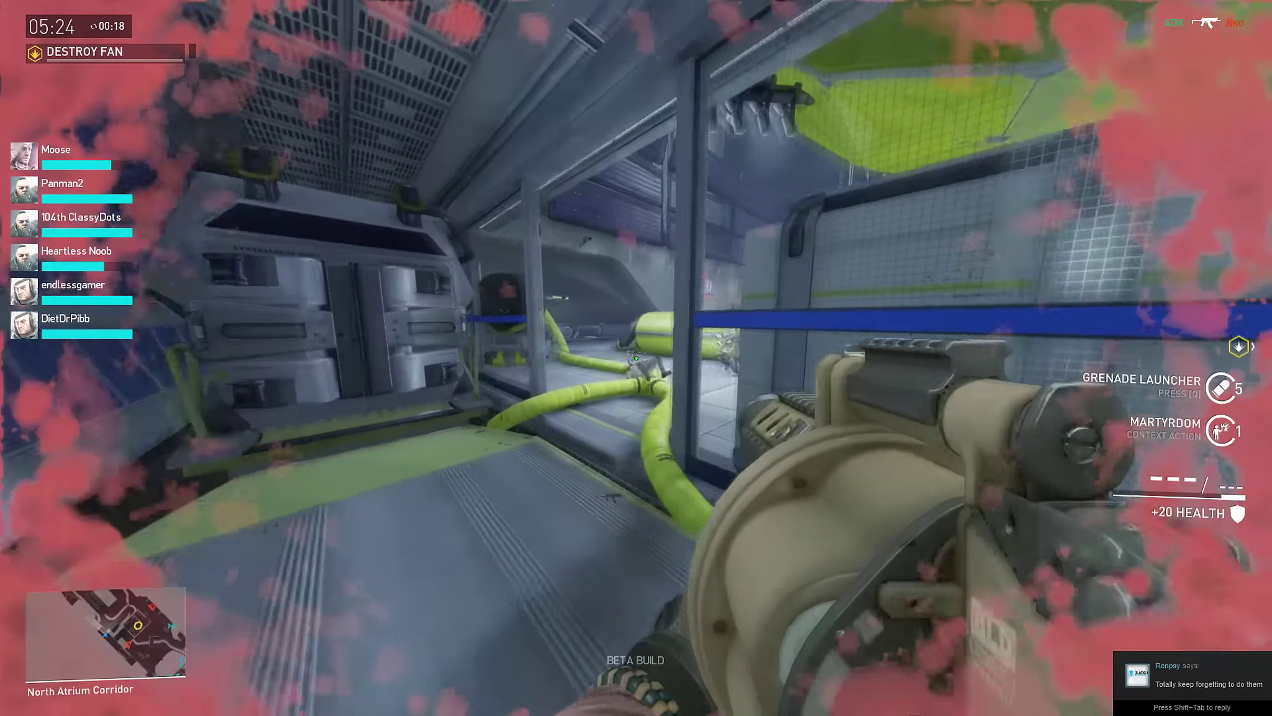
click(636, 357)
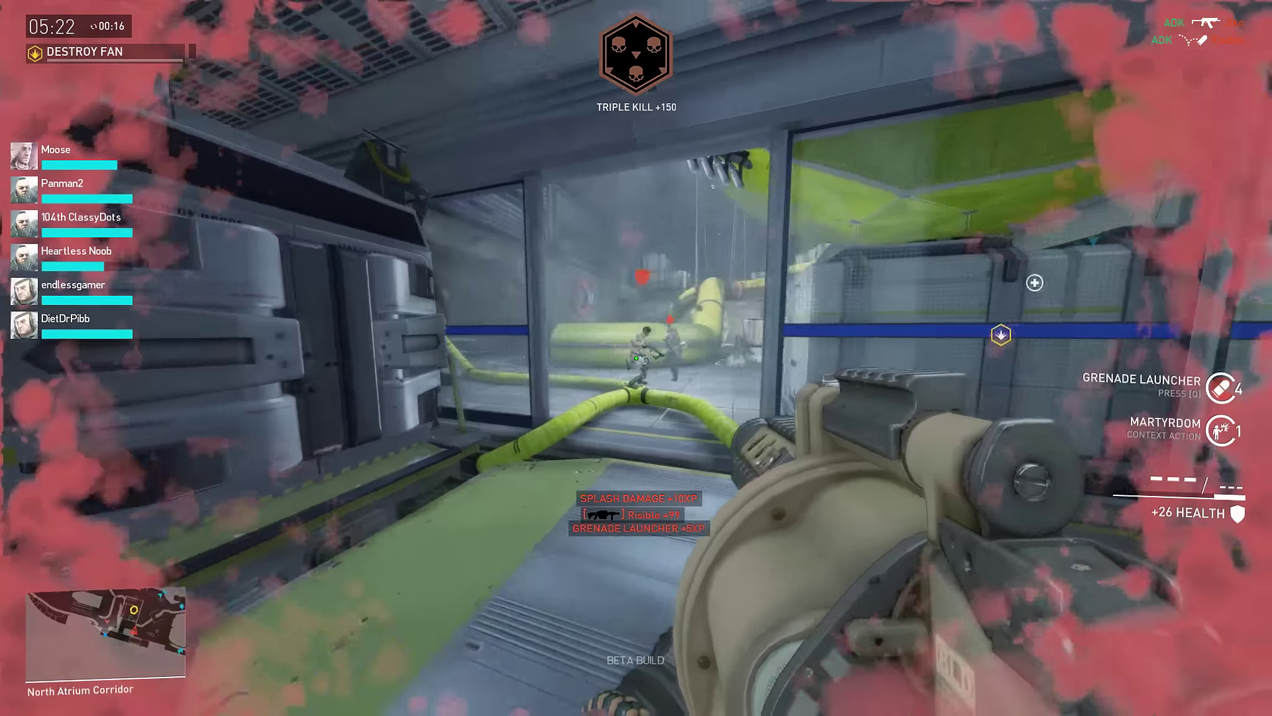
click(636, 358)
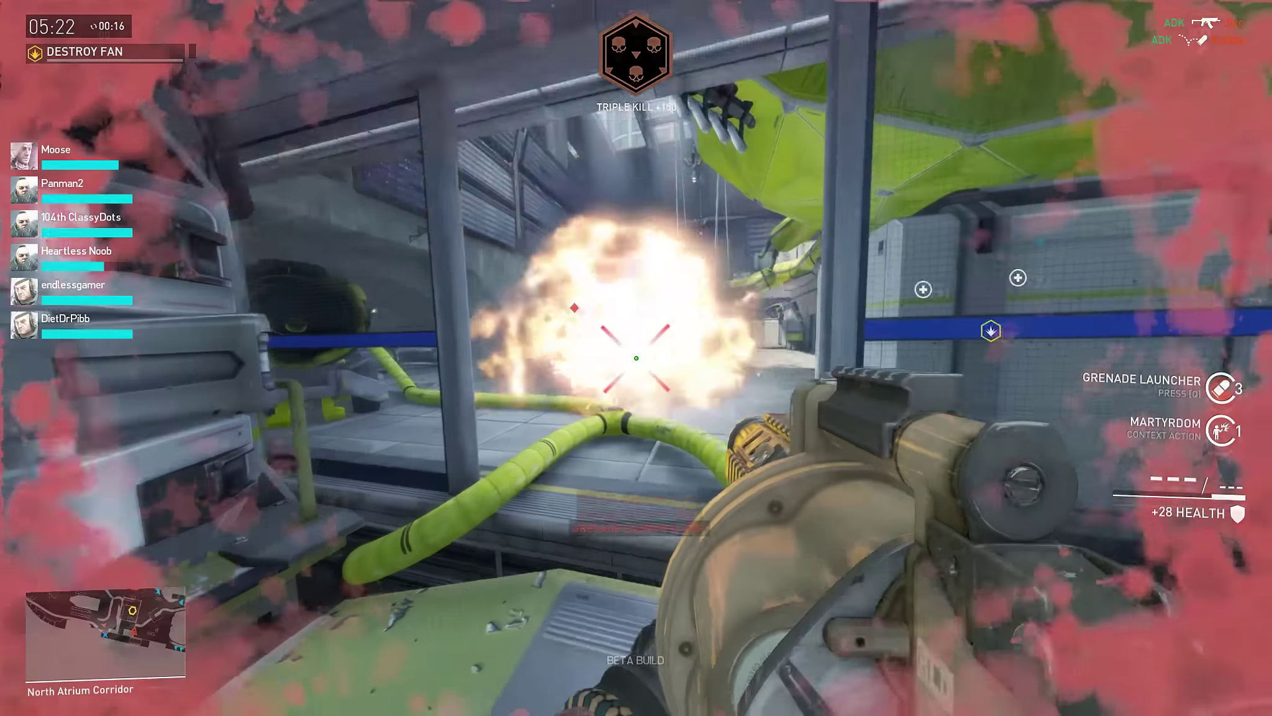
key(q)
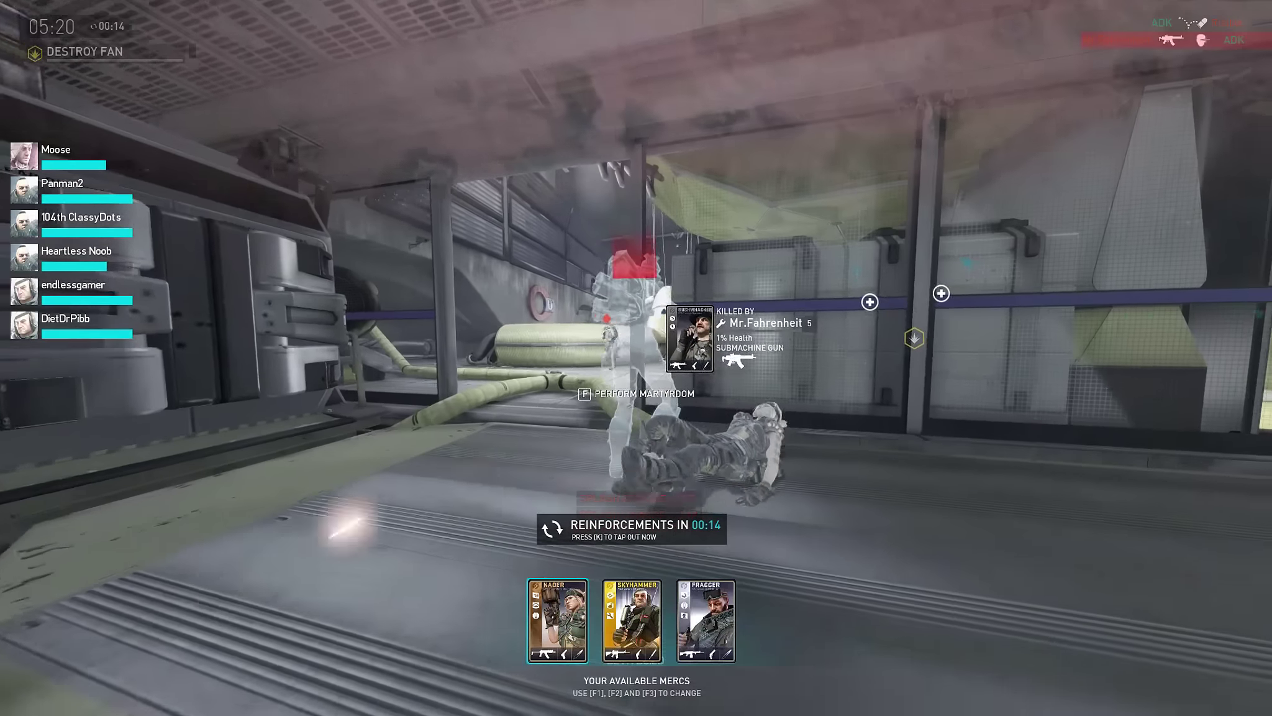
Reply "yeah i havent gotten around to it" in the open friend chat of the Steam overlay, and return to the game.
key(shift+Tab)
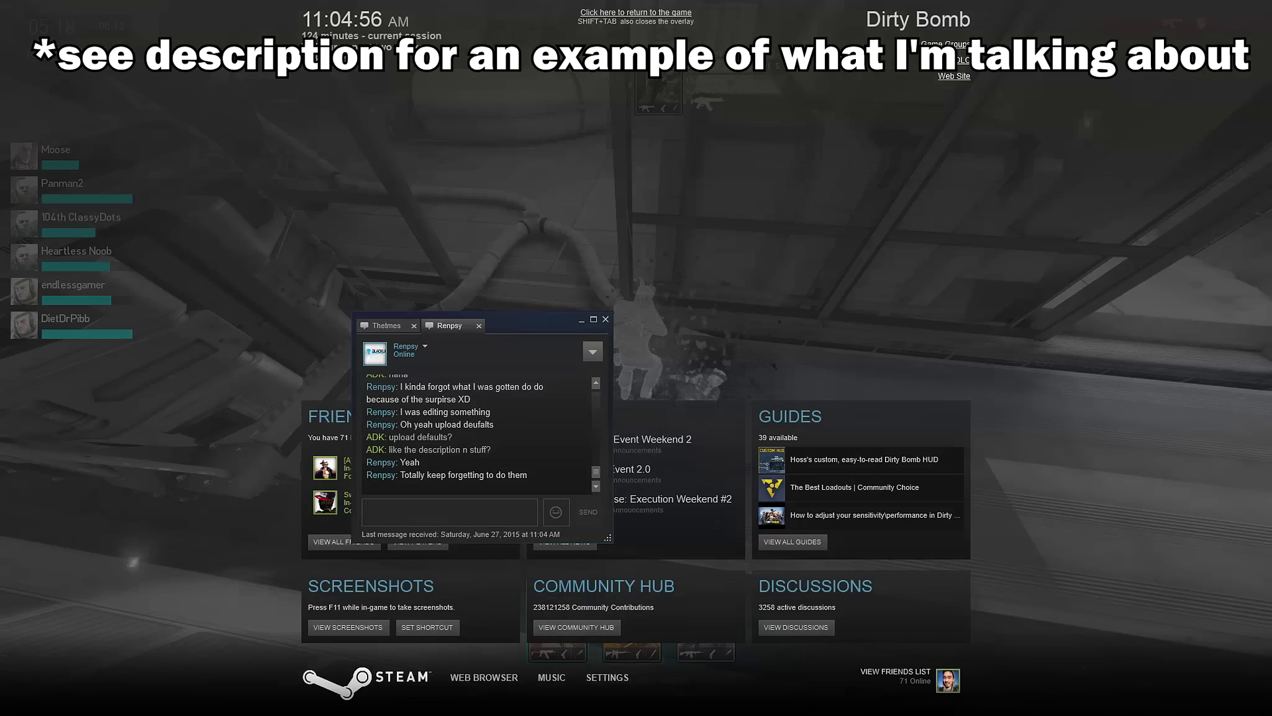
text(yeah i h)
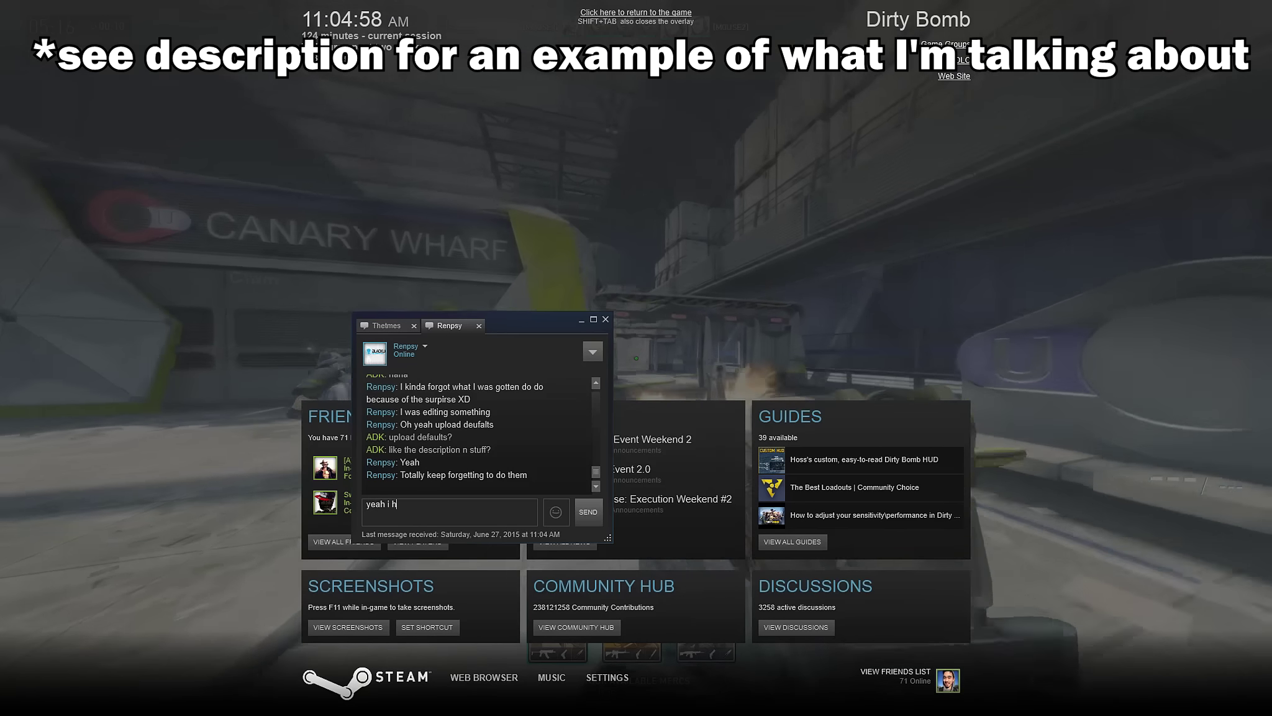
text(avent gotten around to it)
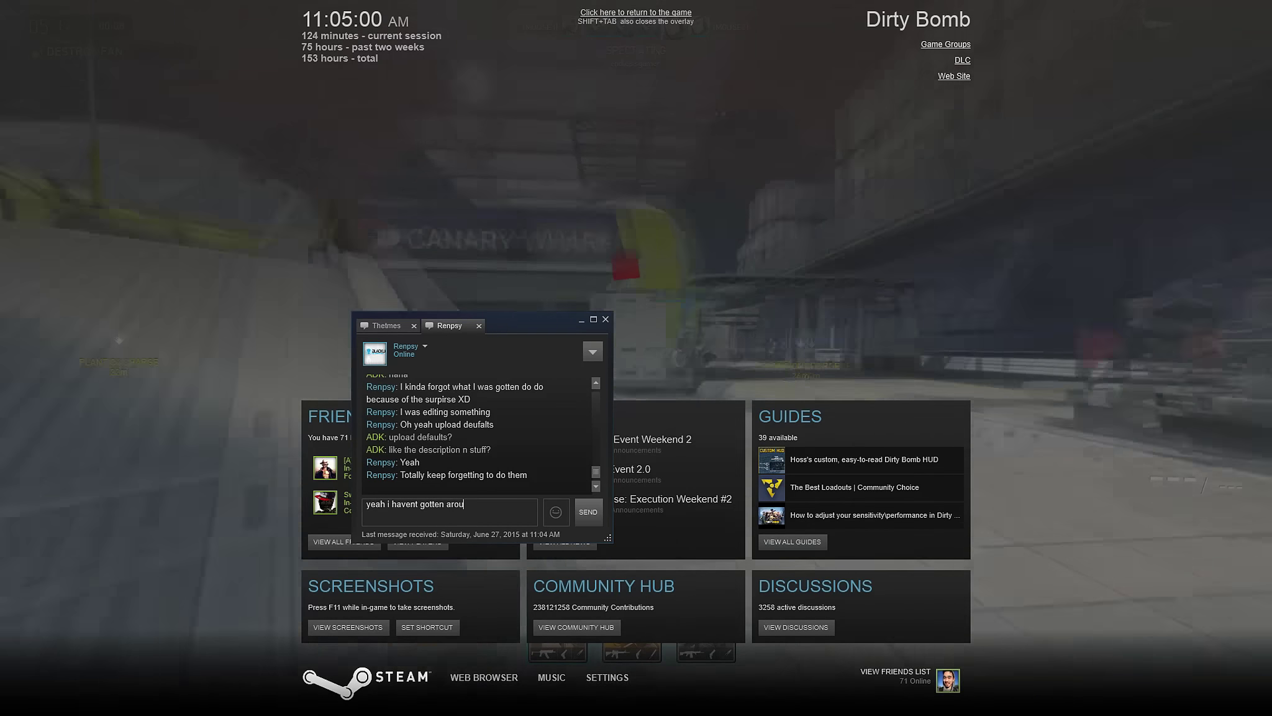
key(Return)
key(shift+Tab)
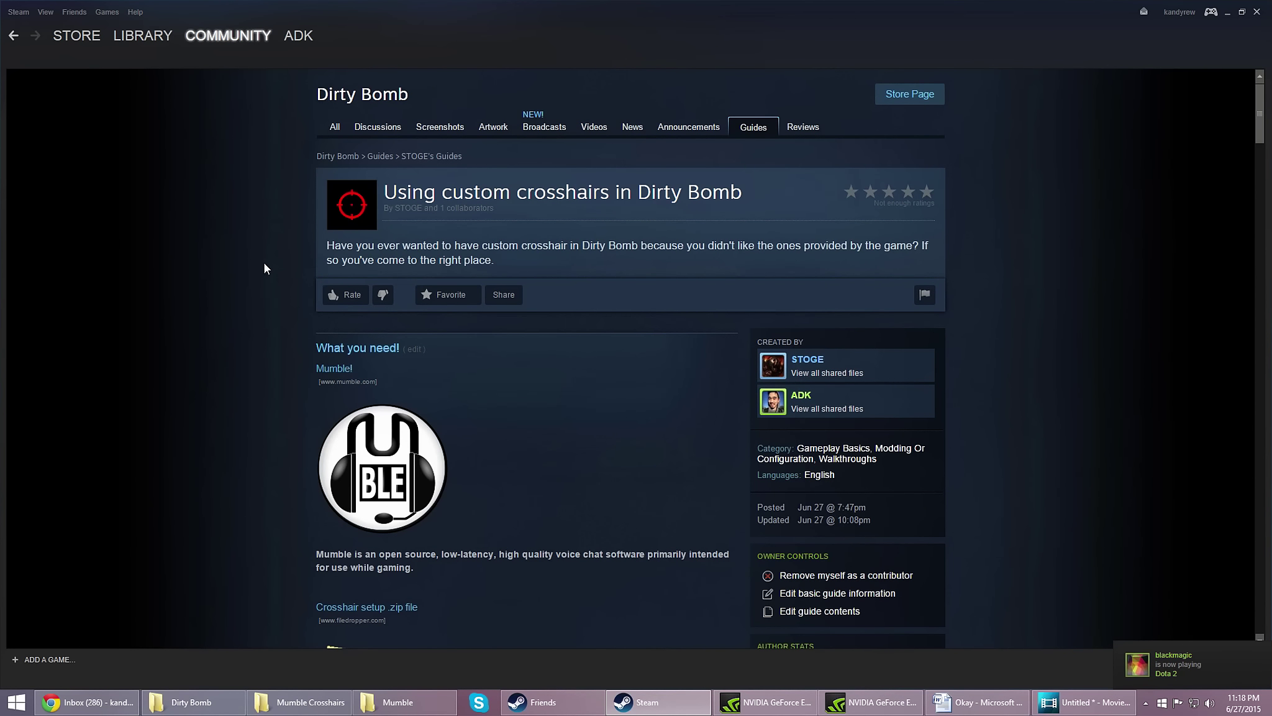
Look through the "Using custom crosshairs in Dirty Bomb" guide for the required downloads and instructions.
scroll(264, 262, down, 3)
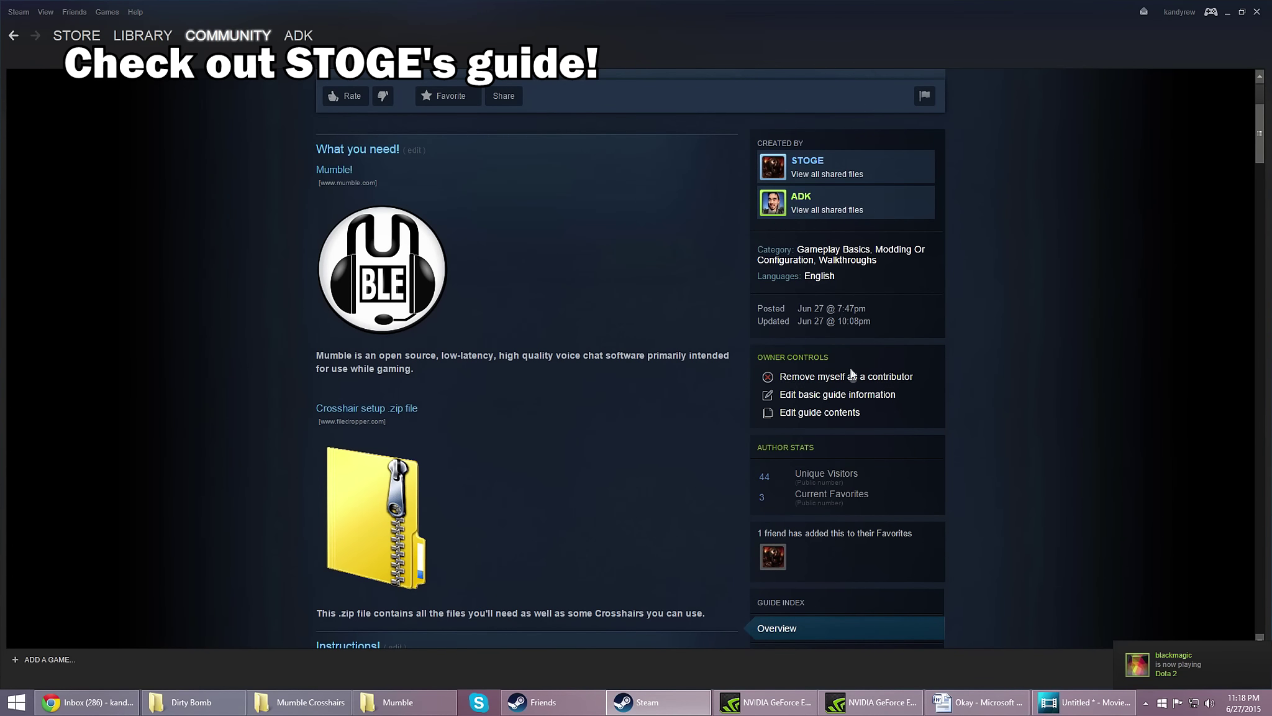
scroll(851, 373, down, 3)
drag(1261, 166, 1233, 122)
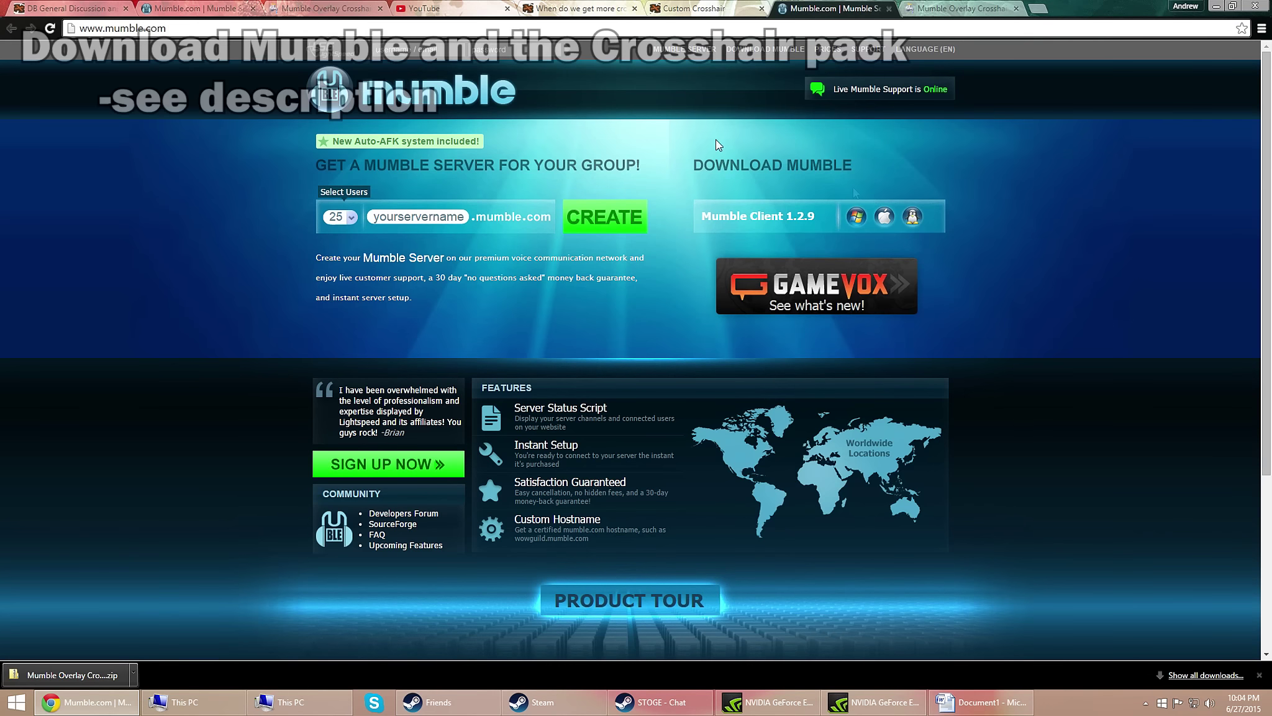
Examine the Mumble client download page and the Mumble Overlay Crosshairs page in the browser.
scroll(988, 278, down, 3)
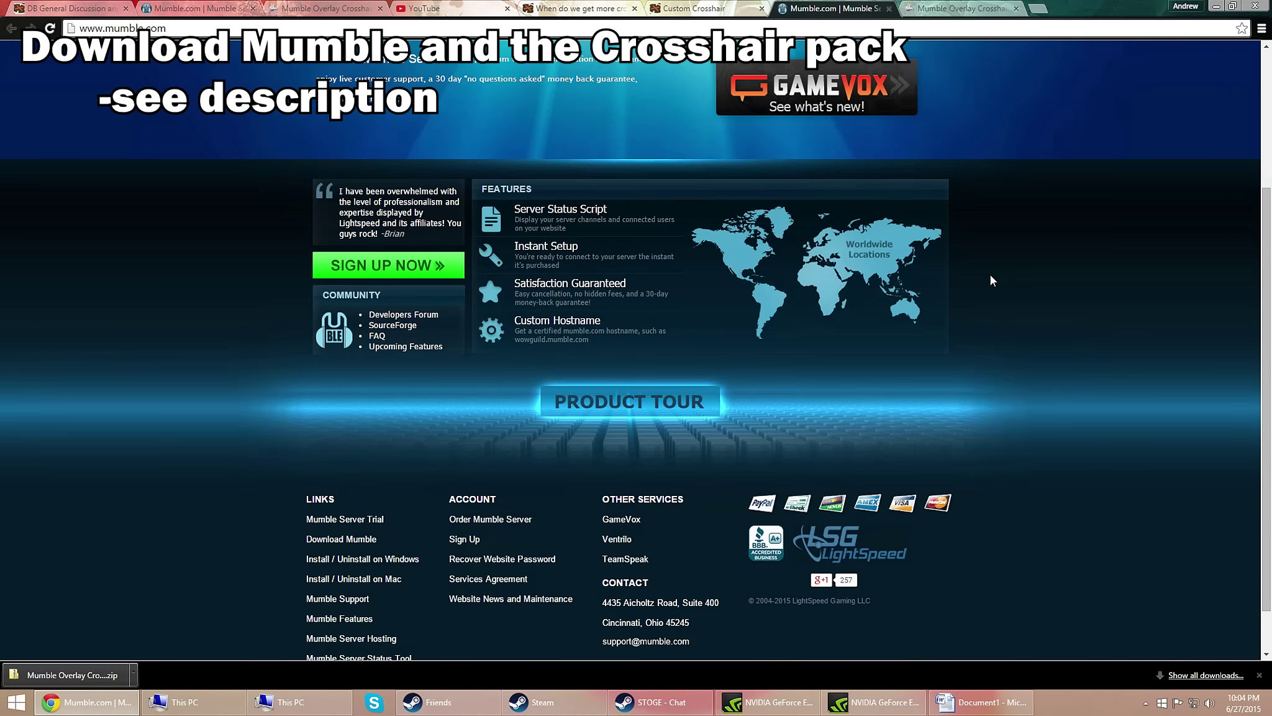
scroll(990, 274, up, 3)
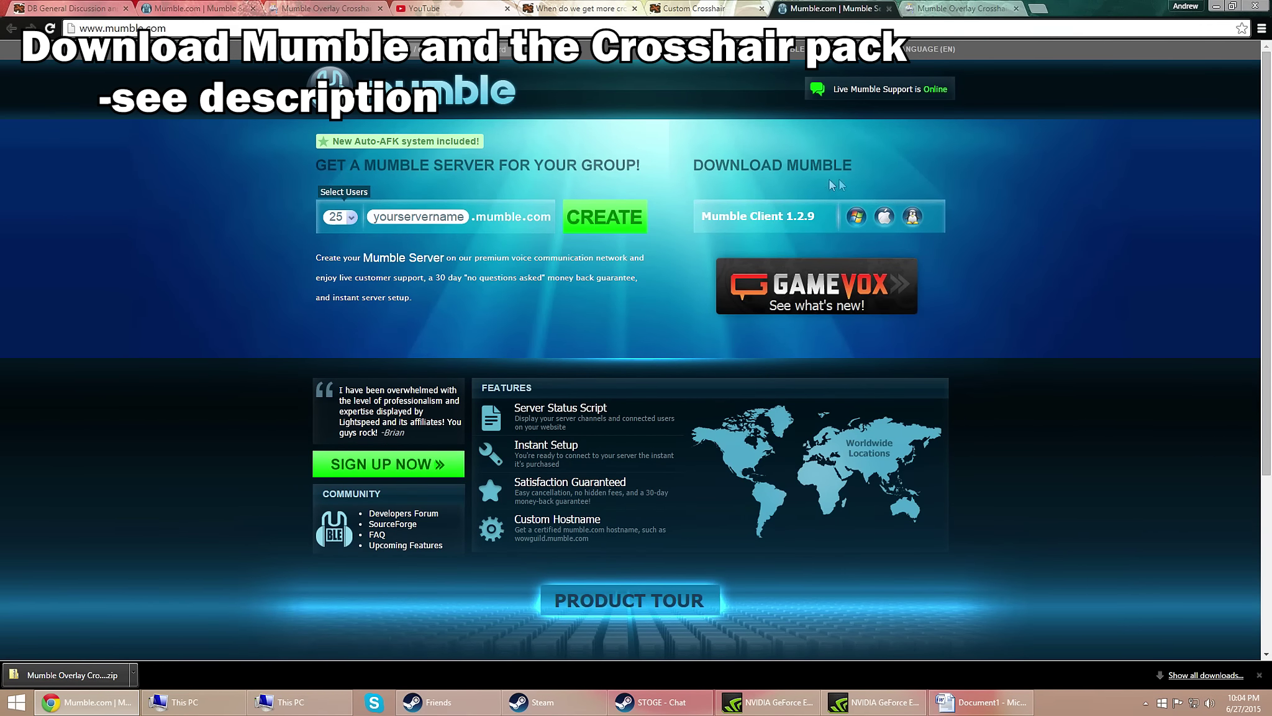
key(ctrl+Tab)
scroll(284, 138, down, 2)
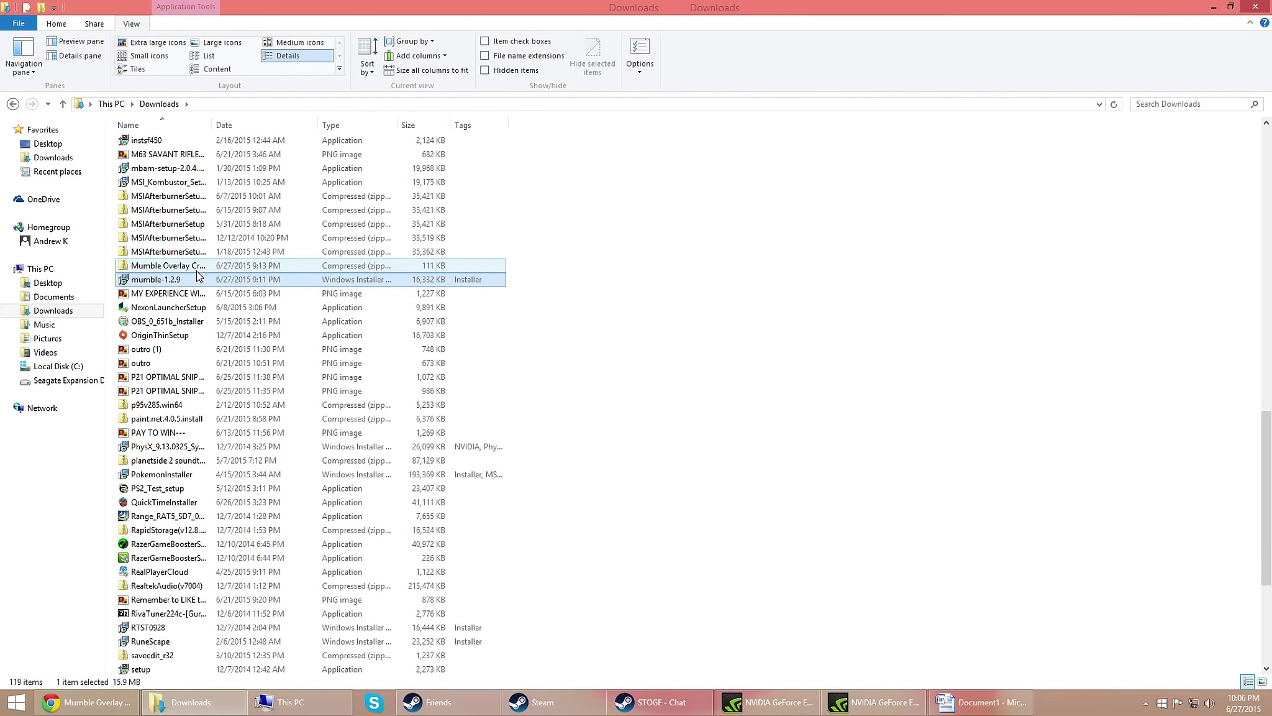
Extract the Mumble Overlay Crosshairs zip from Downloads into its default Mumble Overlay Crosshairs folder.
right_click(197, 269)
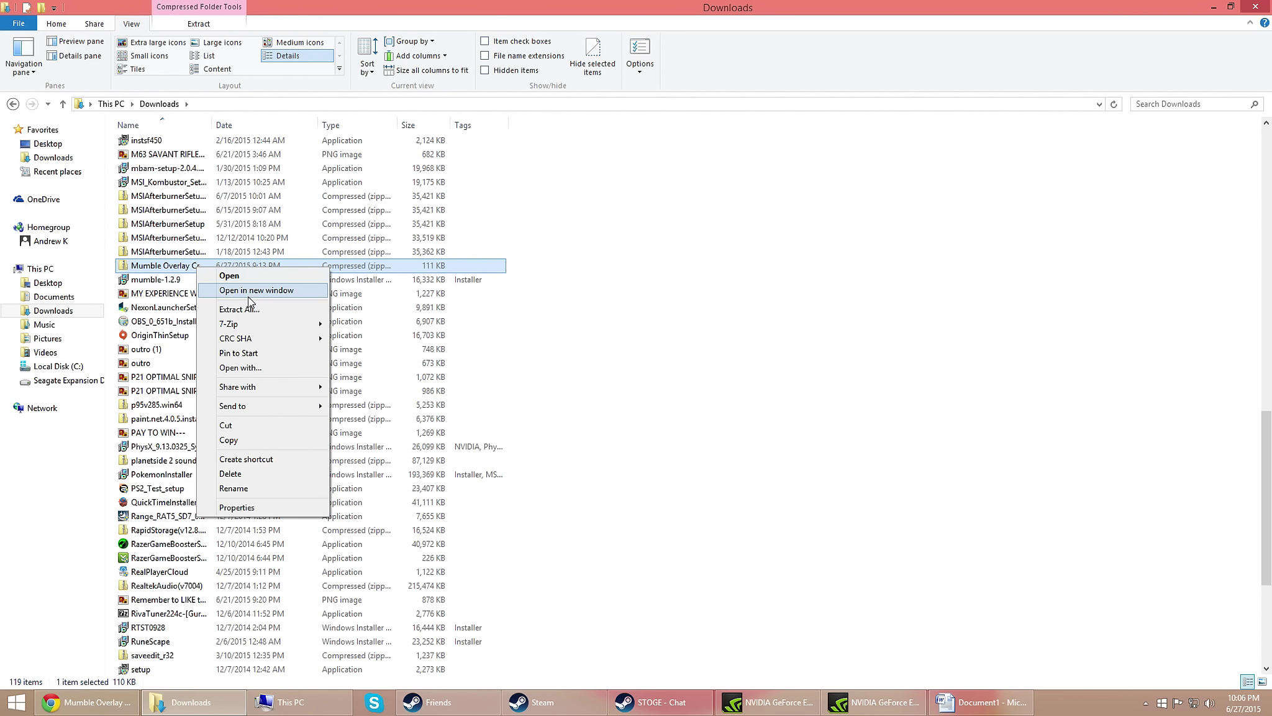
click(249, 309)
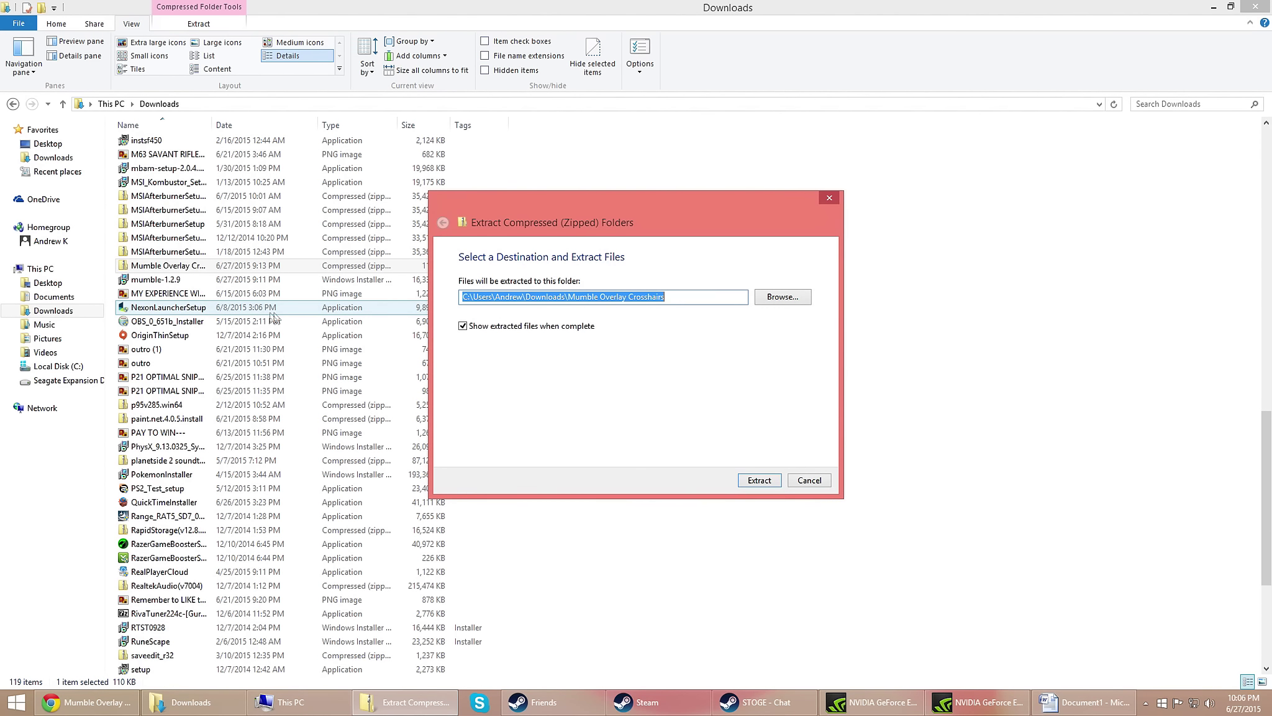
click(759, 480)
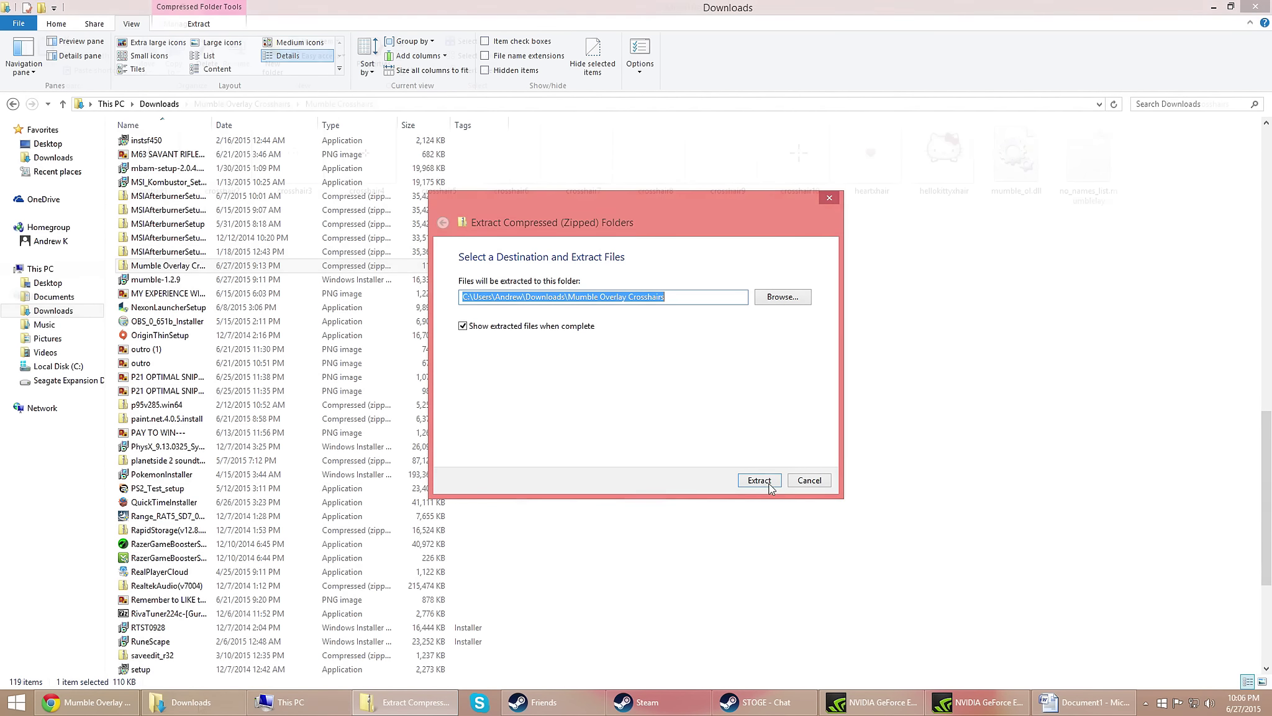
Open a new maximized File Explorer window and go to the Steam folder under C:\Program Files (x86).
right_click(186, 702)
click(163, 644)
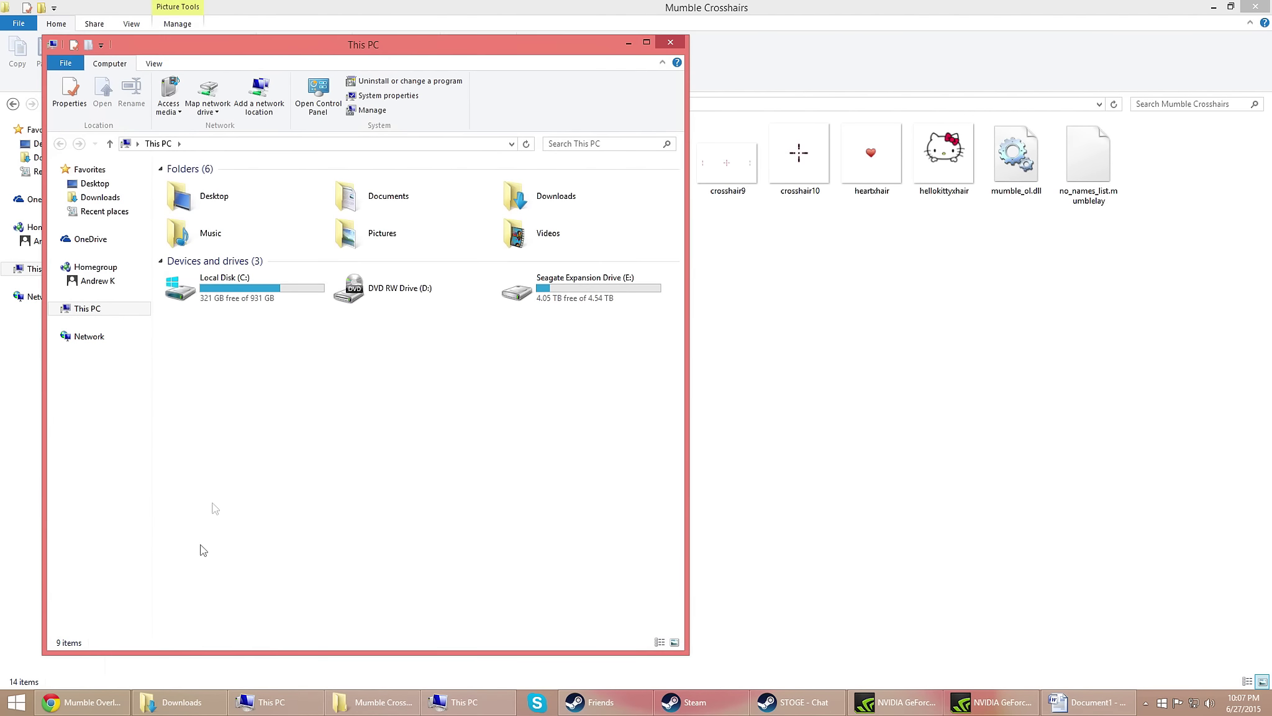
click(646, 42)
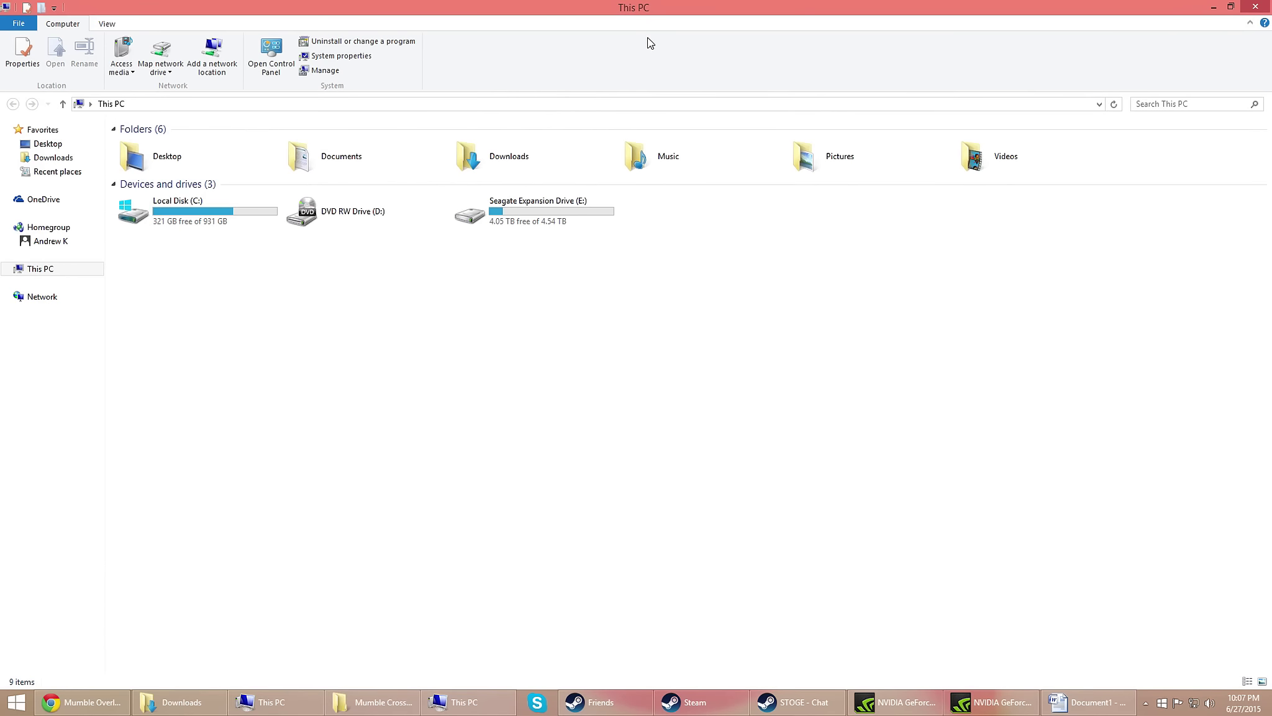
double_click(231, 214)
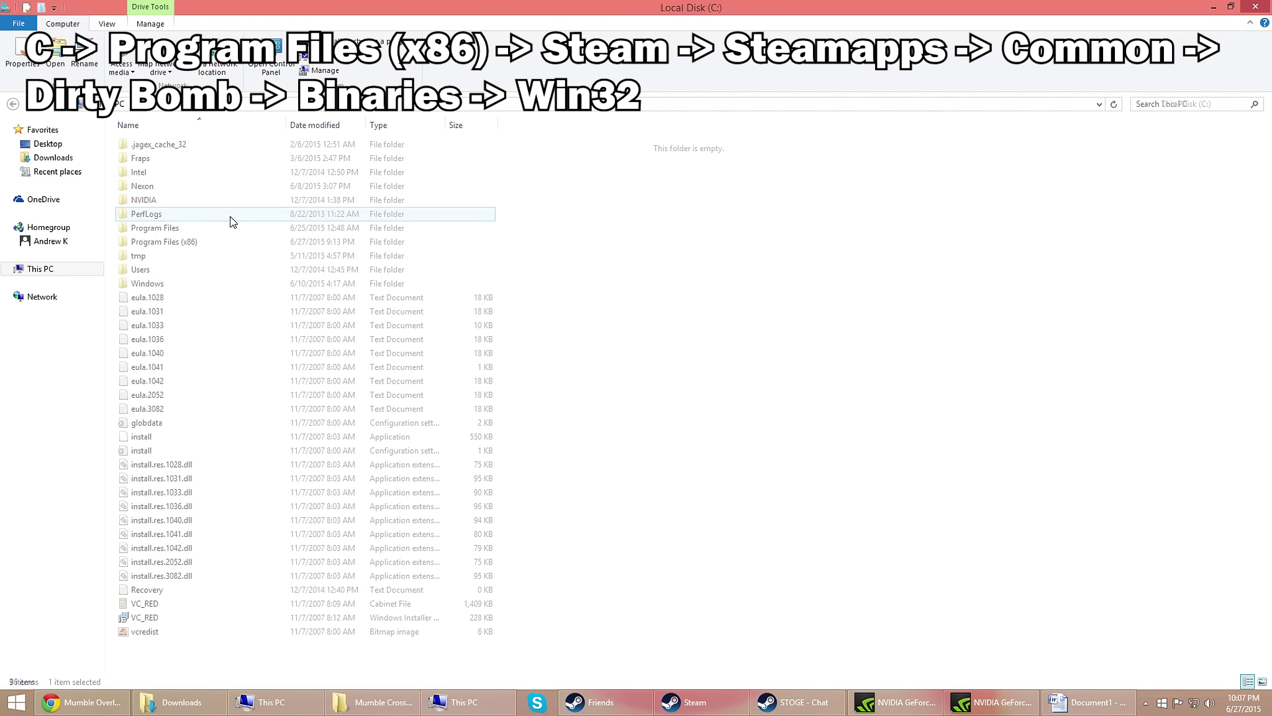
double_click(166, 242)
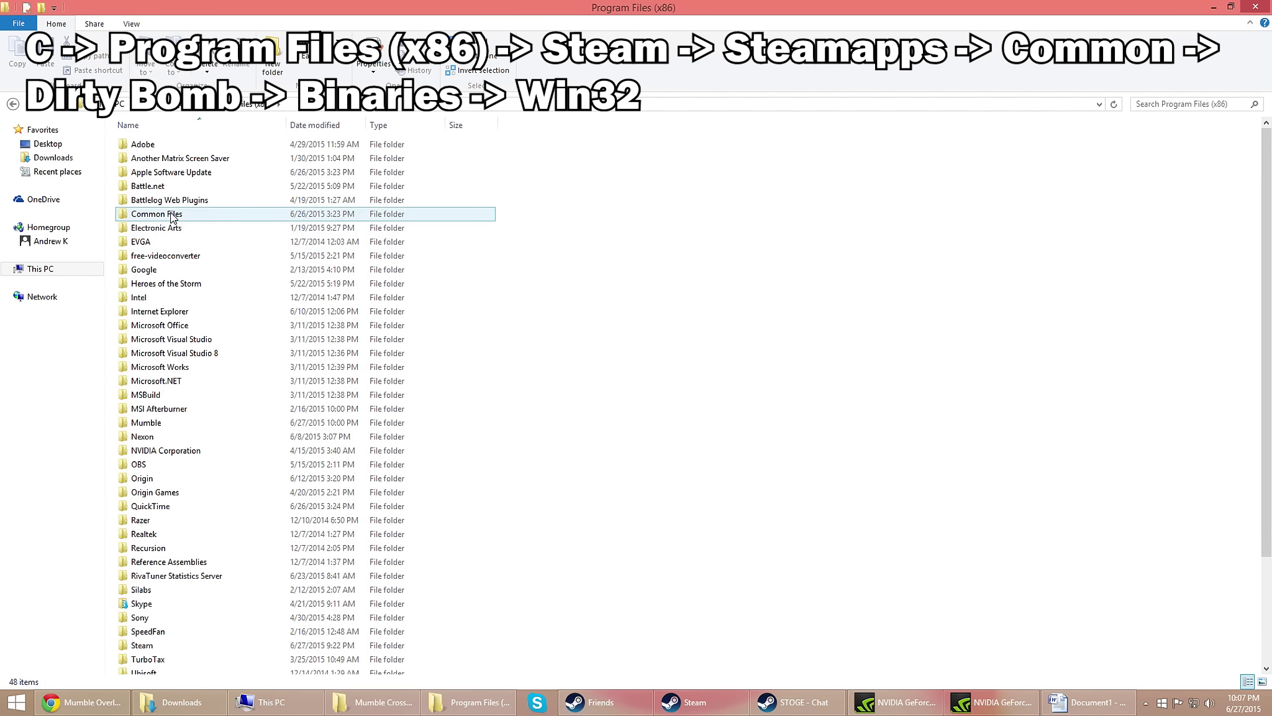
scroll(168, 617, down, 1)
click(160, 612)
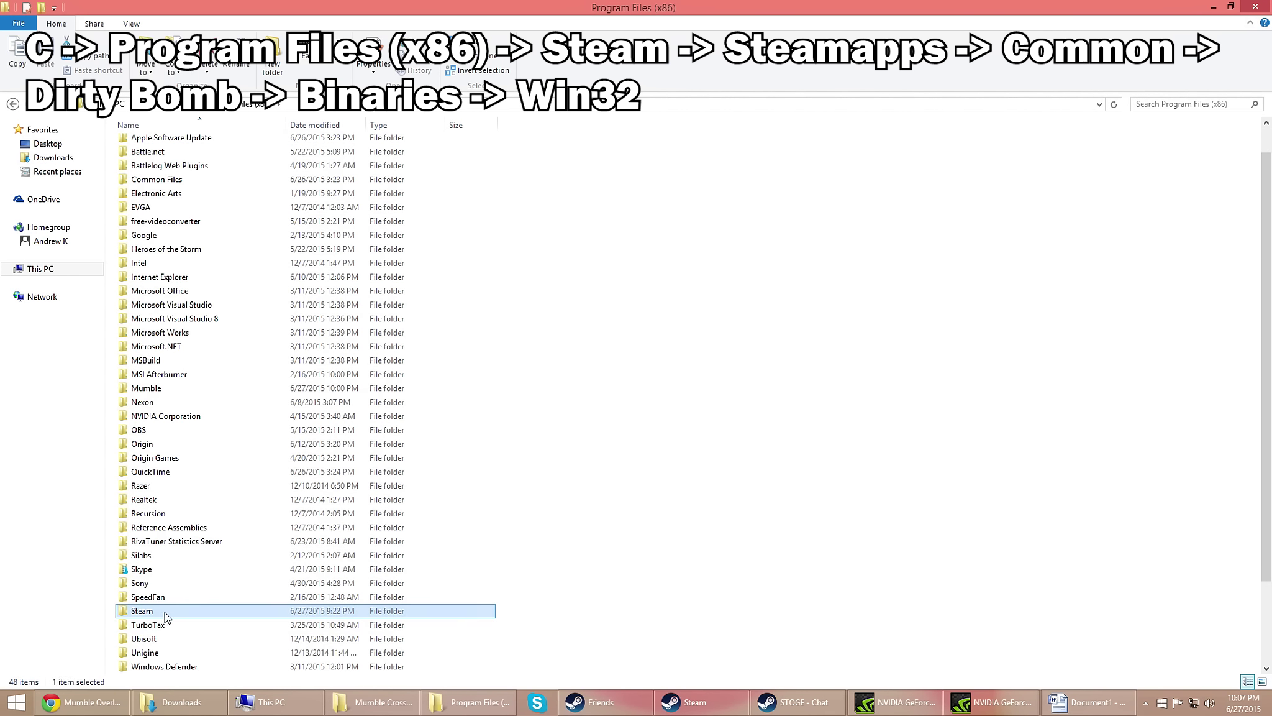
double_click(163, 613)
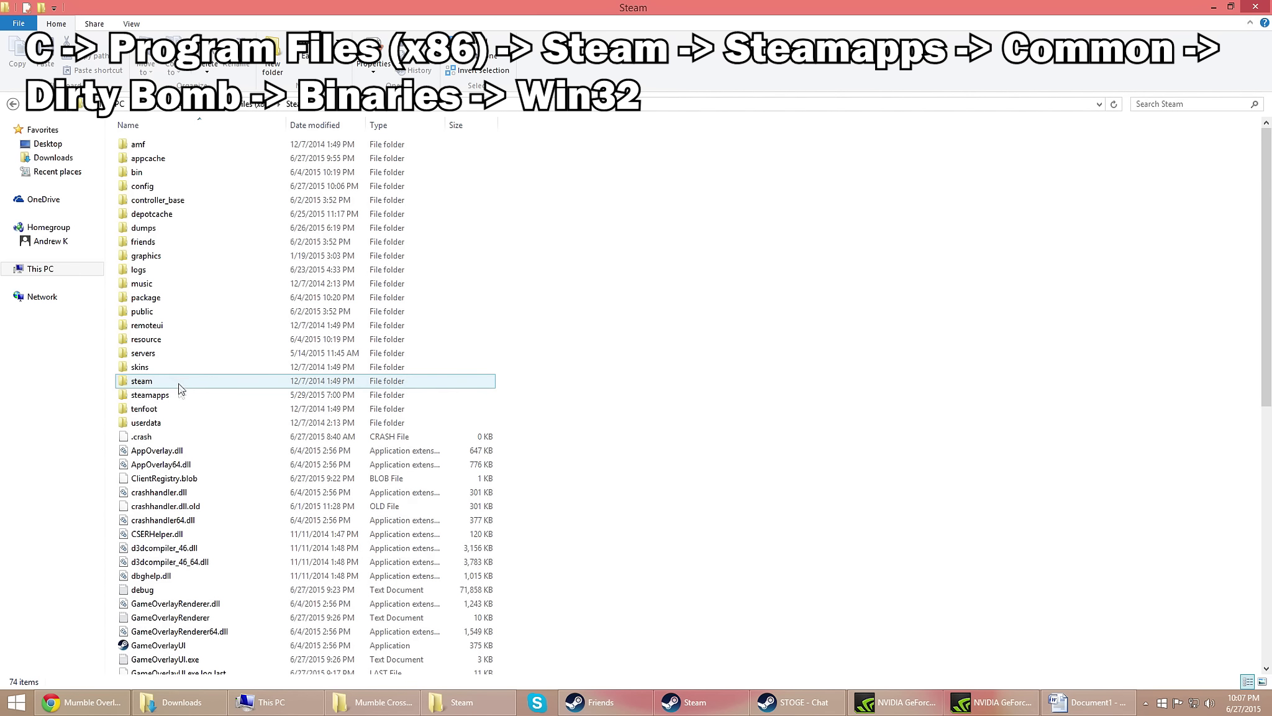
Go from the Steam folder to steamapps\common\Dirty Bomb\Binaries\Win32.
double_click(163, 395)
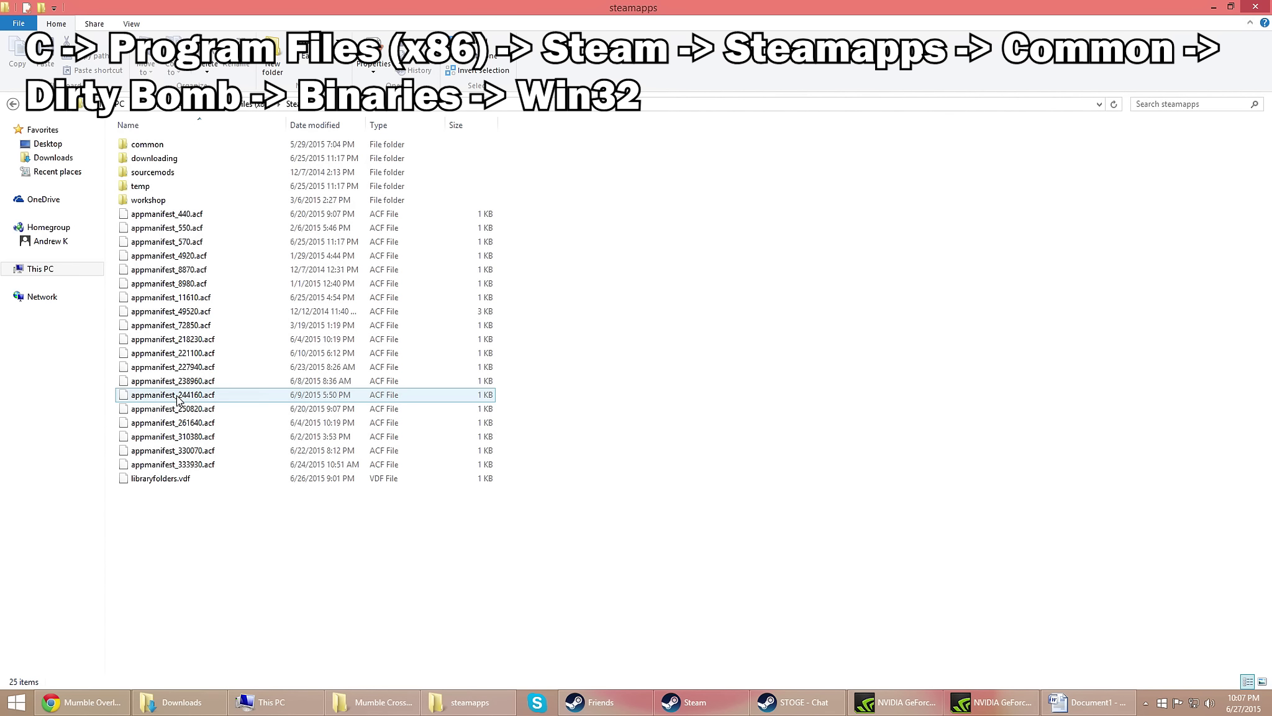
double_click(194, 153)
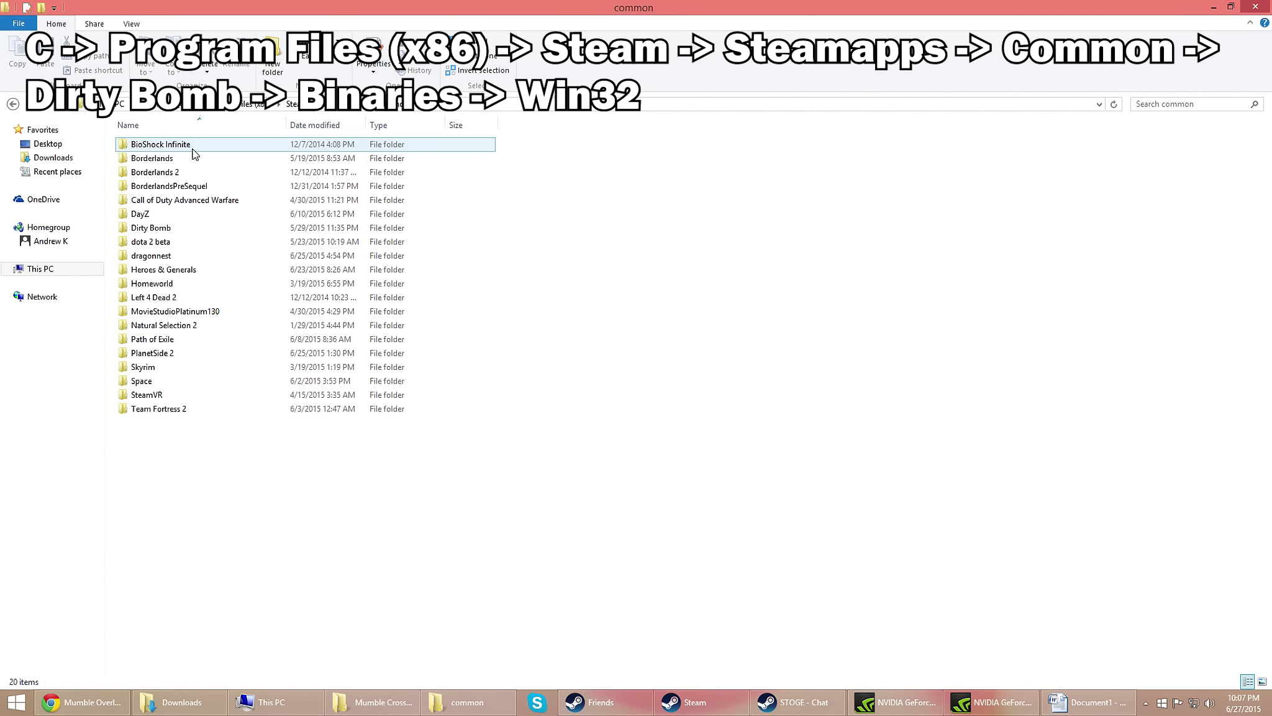
double_click(195, 228)
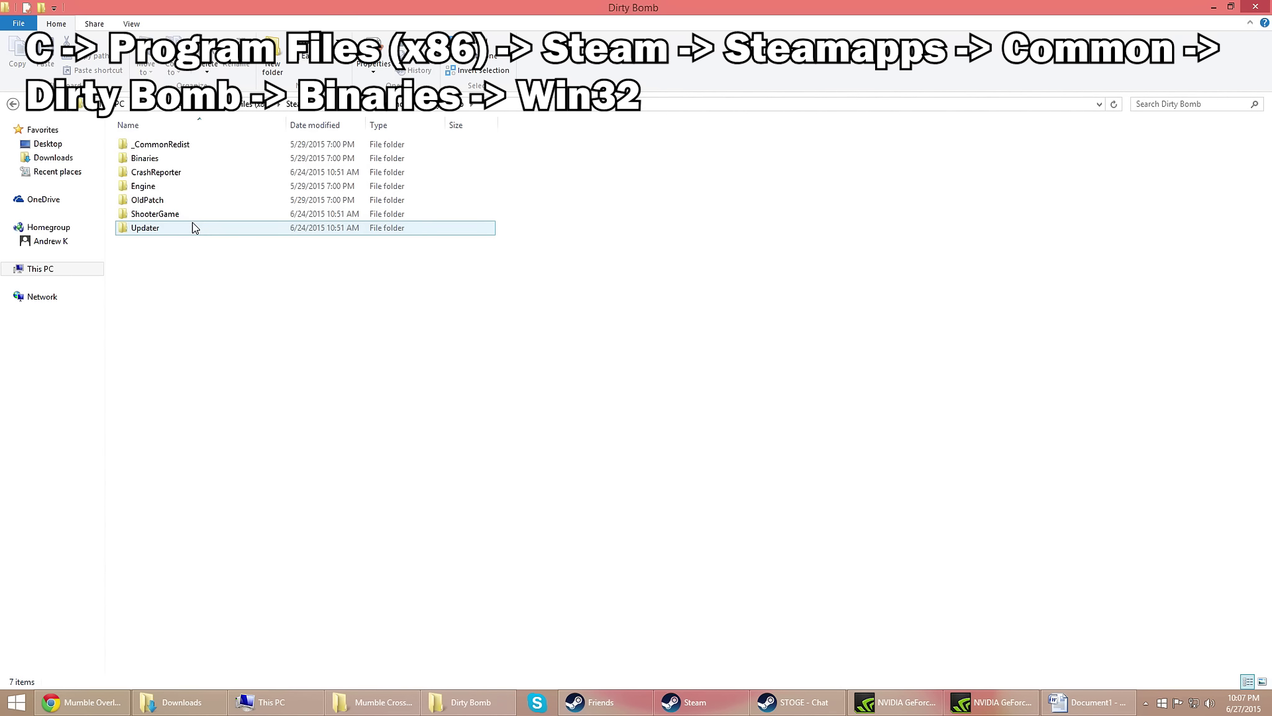
double_click(178, 157)
double_click(180, 147)
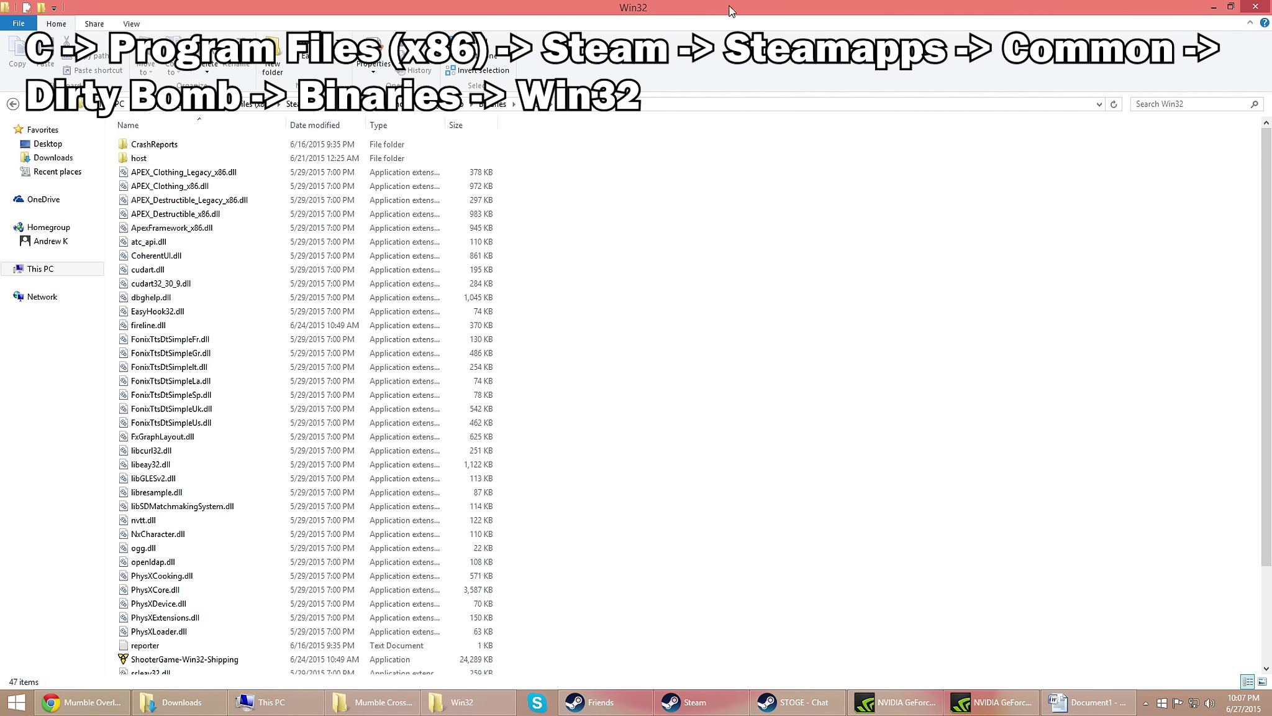
Arrange the Win32 and Mumble Crosshairs folder windows side by side, each filling half of the screen.
drag(728, 8, 1271, 22)
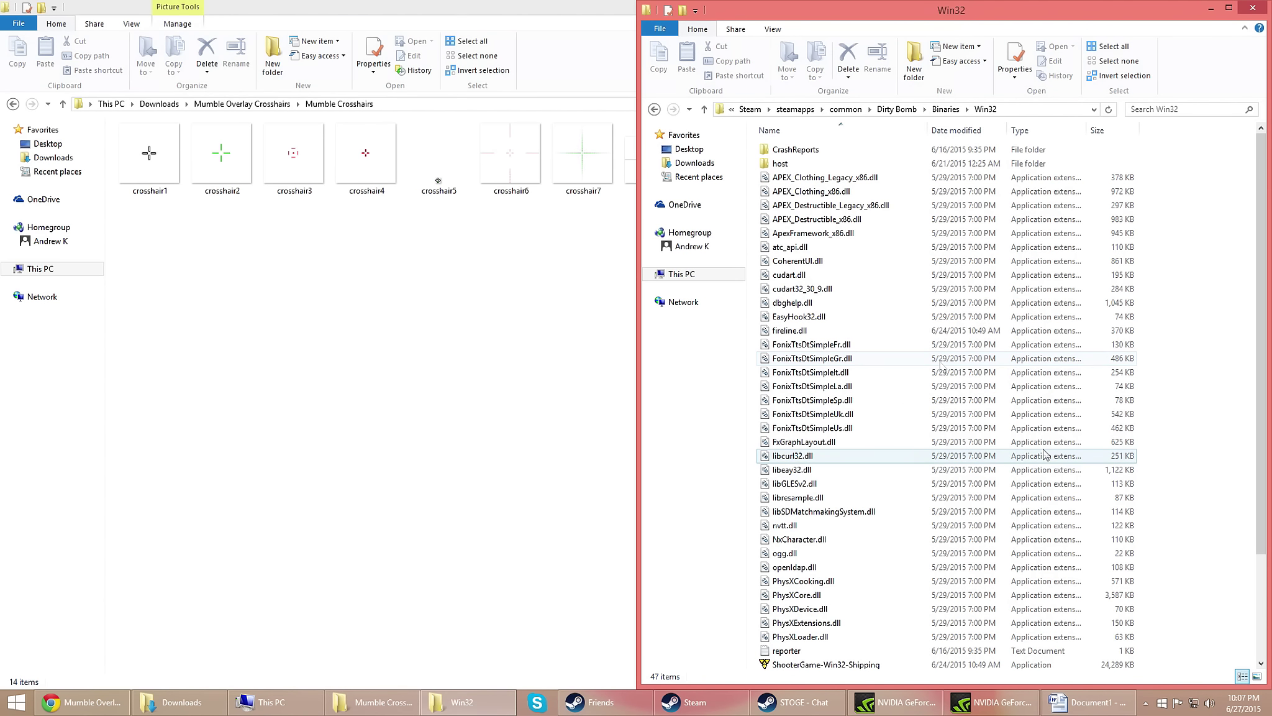
click(356, 382)
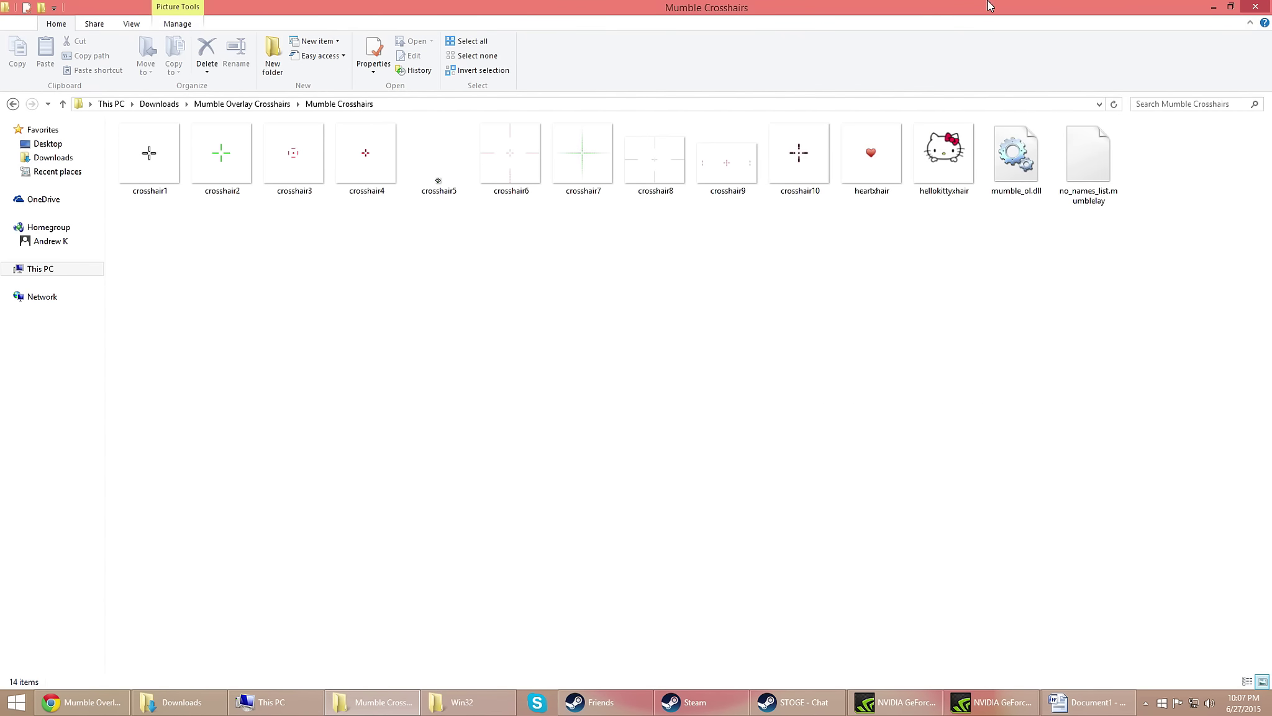
drag(991, 7, 2, 9)
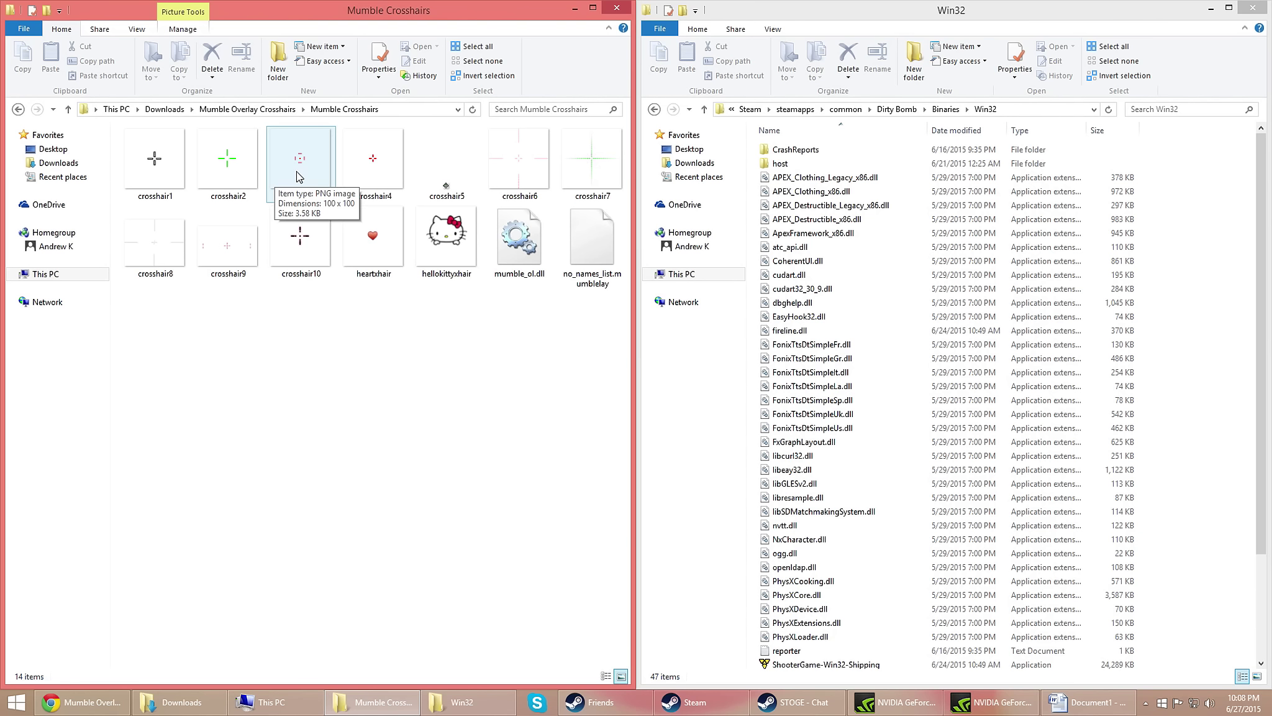
Move the crosshair3 image from the Mumble Crosshairs folder into the game's Win32 folder.
drag(296, 176, 815, 290)
click(811, 277)
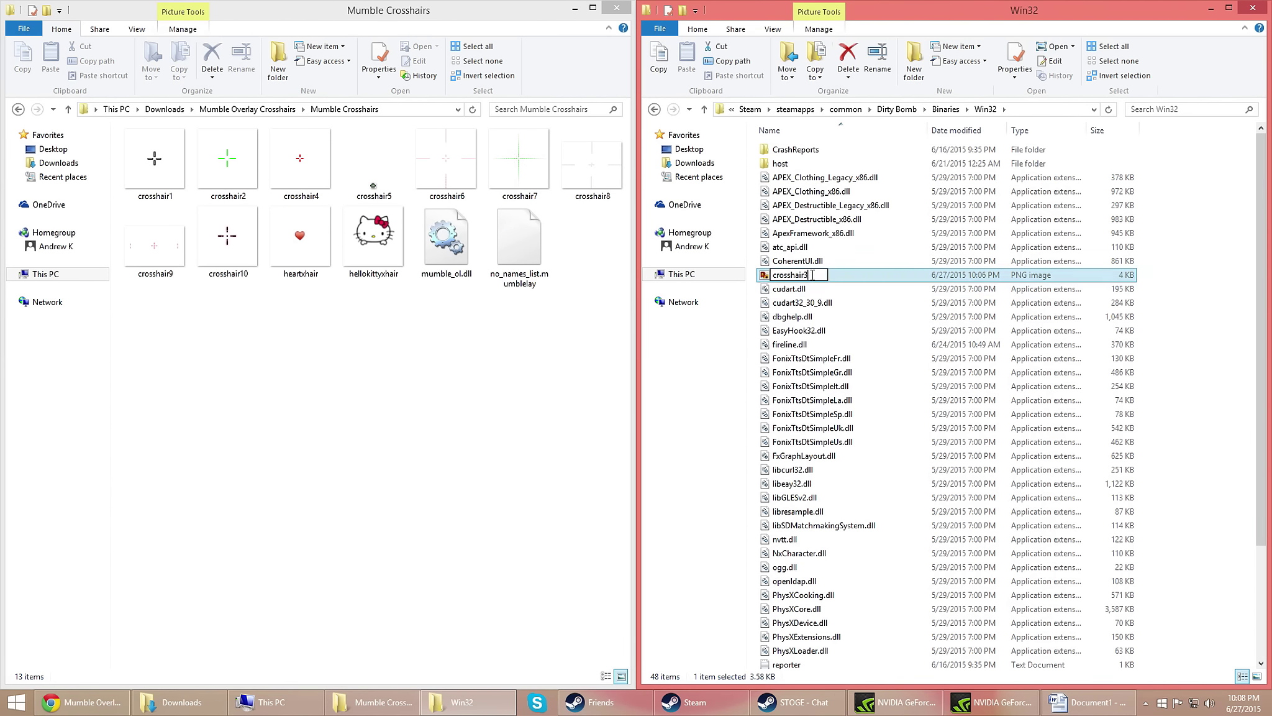
key(Return)
Launch Mumble and enable the overlay in its configuration's Overlay settings.
click(13, 702)
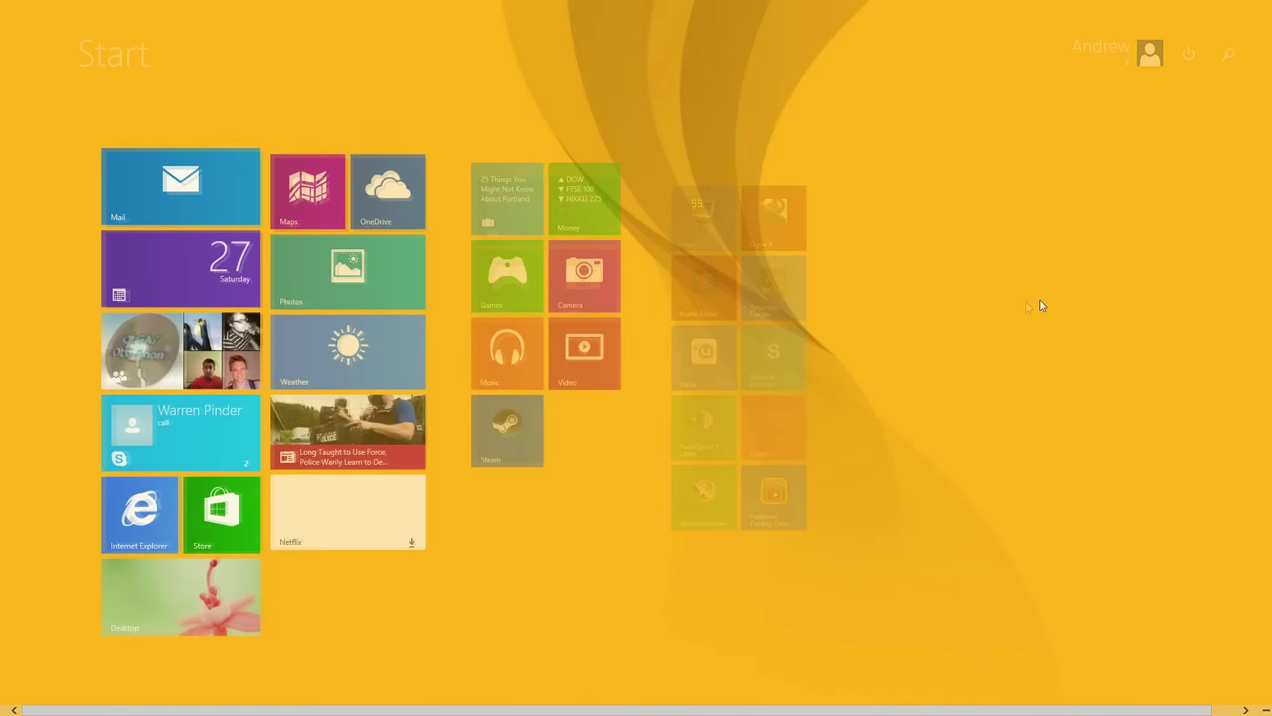
key(super)
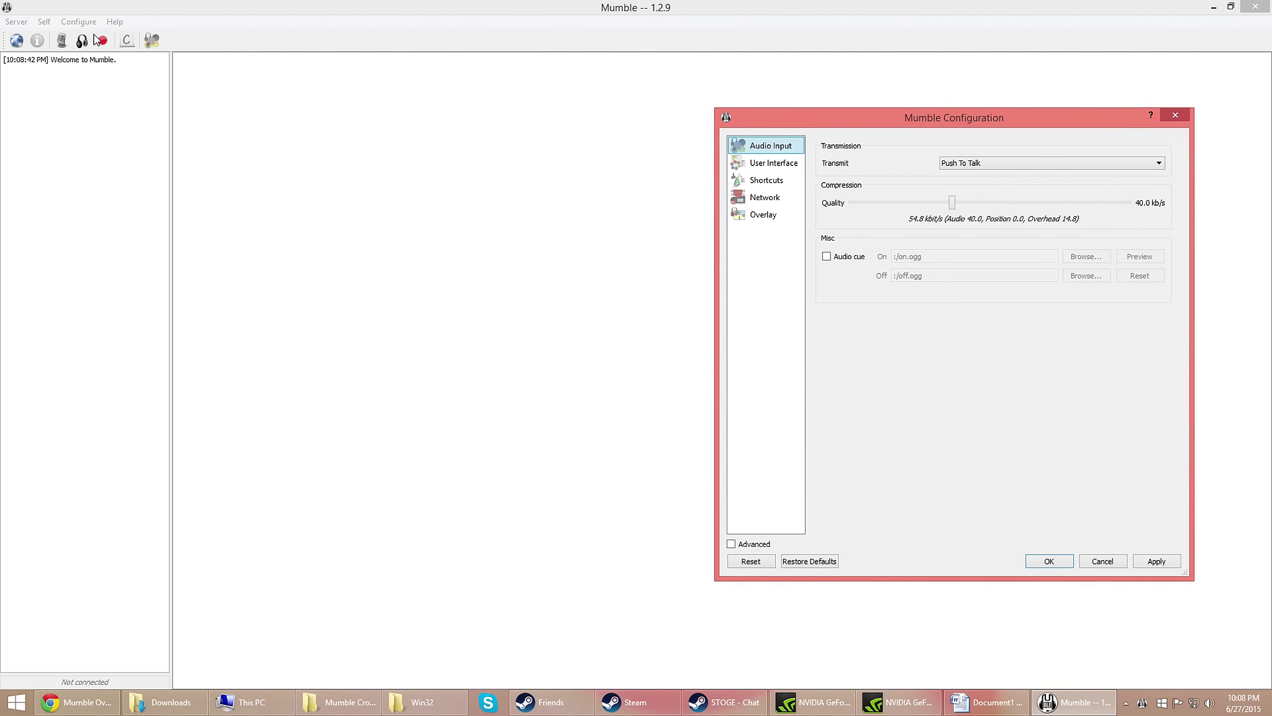
click(761, 214)
click(826, 164)
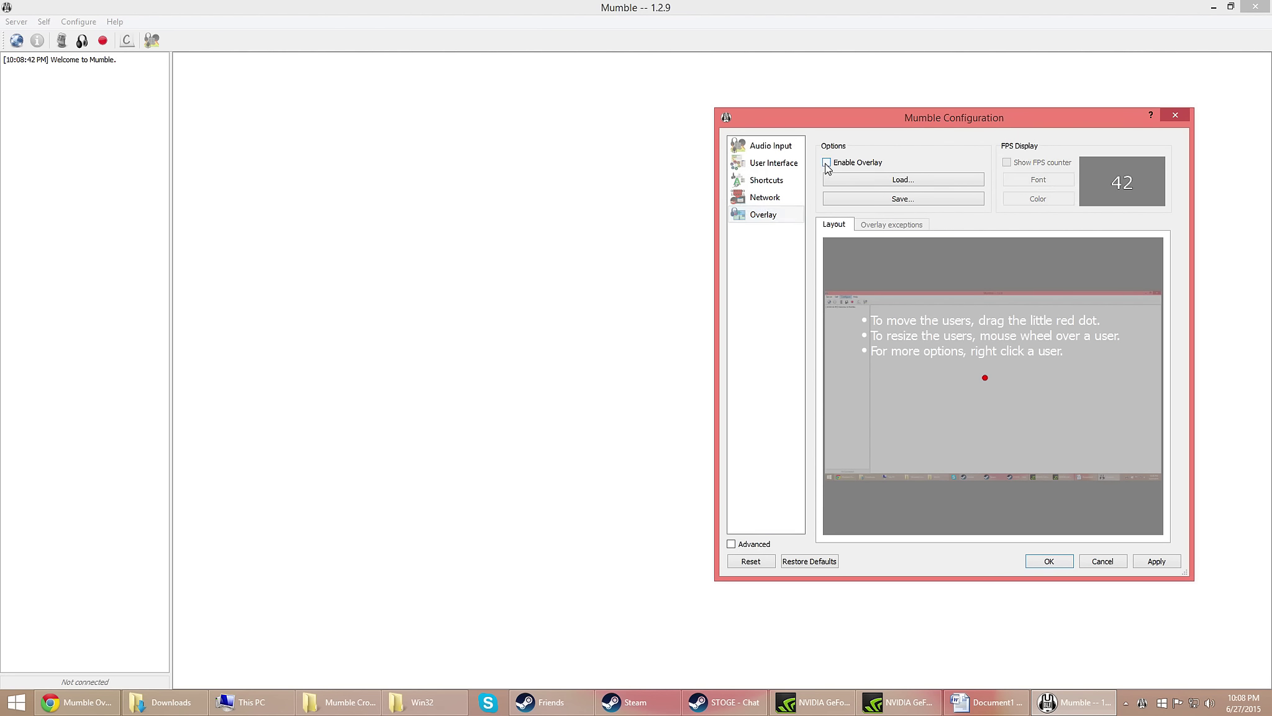
Toggle the Enable Overlay option off and back on, leaving the overlay enabled.
click(828, 164)
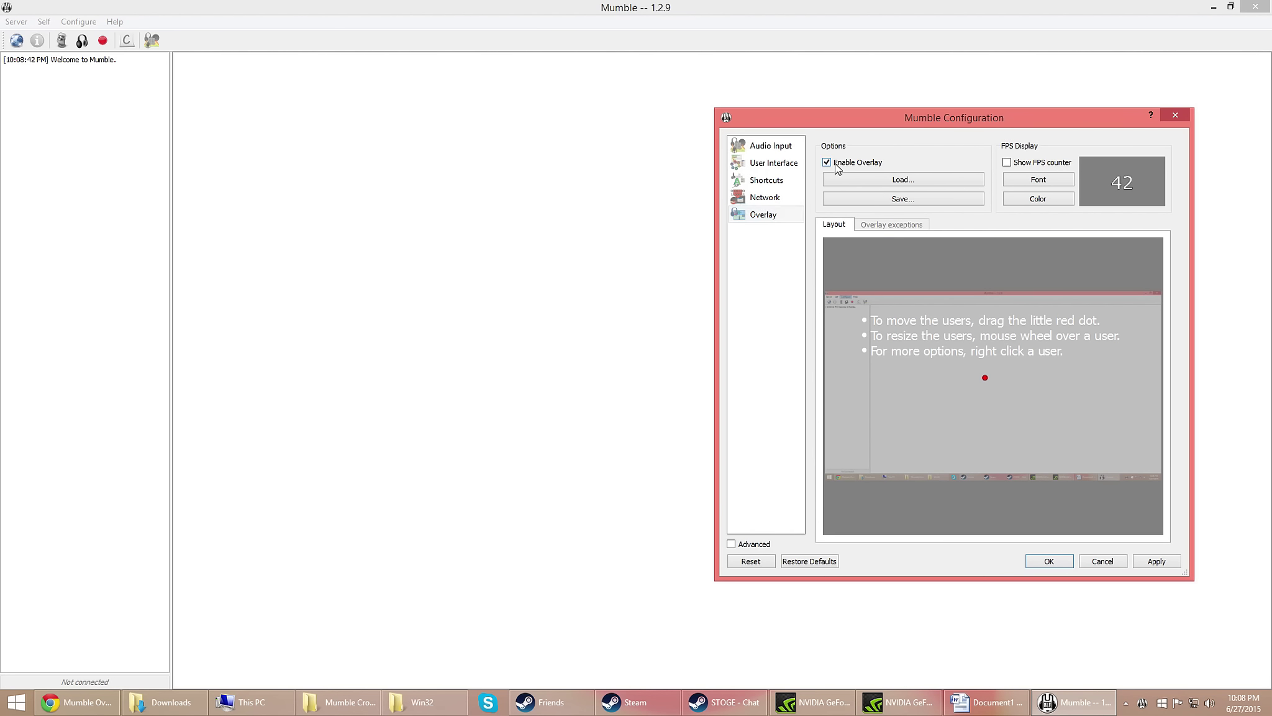
click(827, 163)
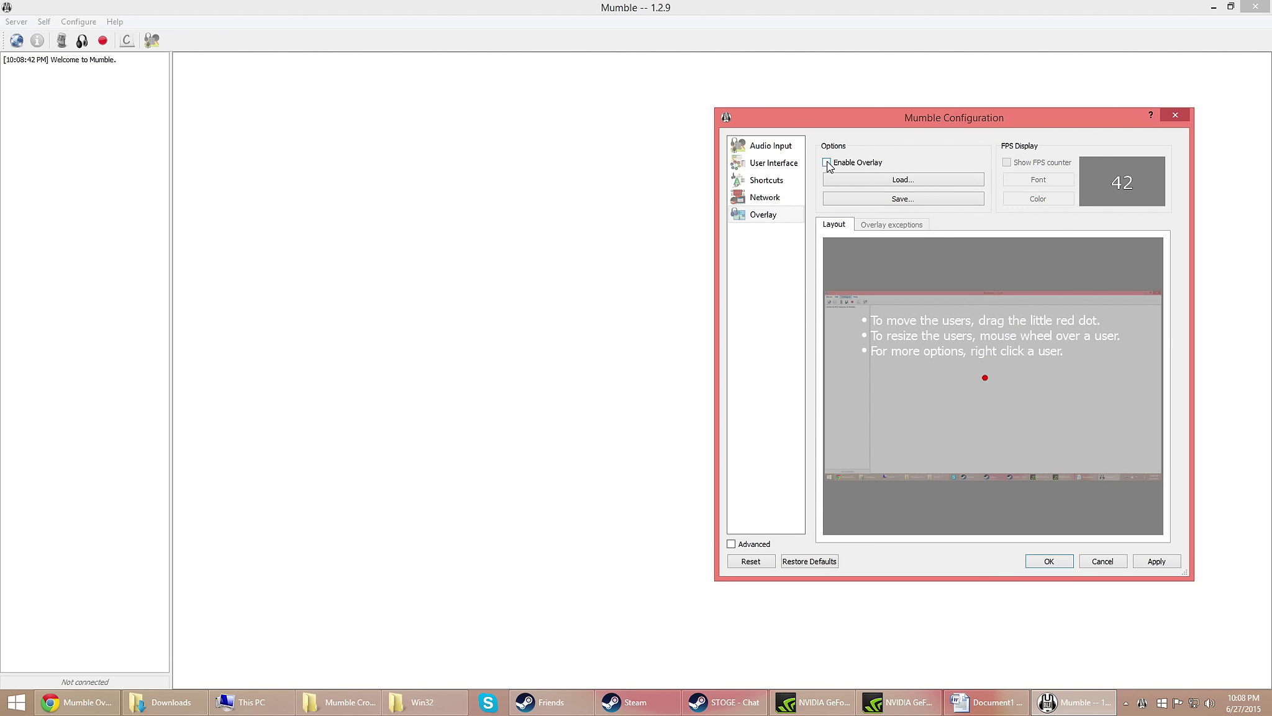
click(828, 165)
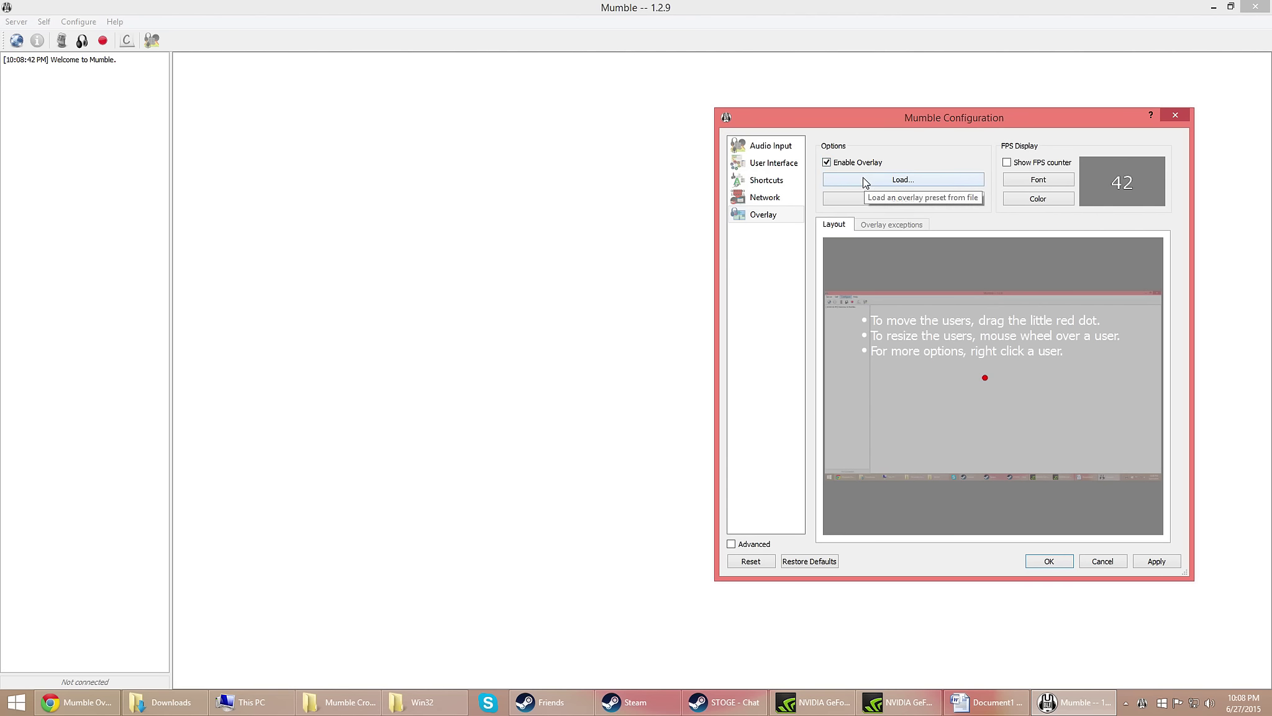
Load the overlay preset no_names_list.mumblelay from Downloads\Mumble Overlay Crosshairs\Mumble Crosshairs and apply the configuration.
click(863, 177)
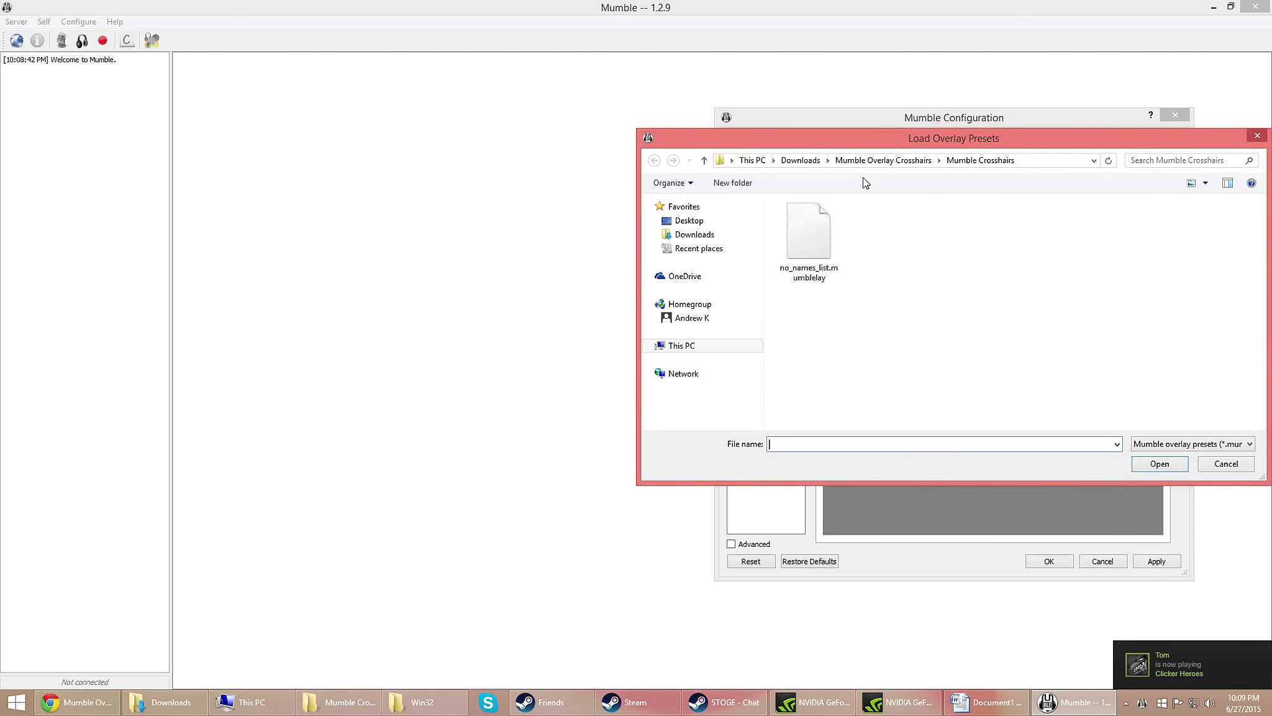
drag(927, 132, 410, 131)
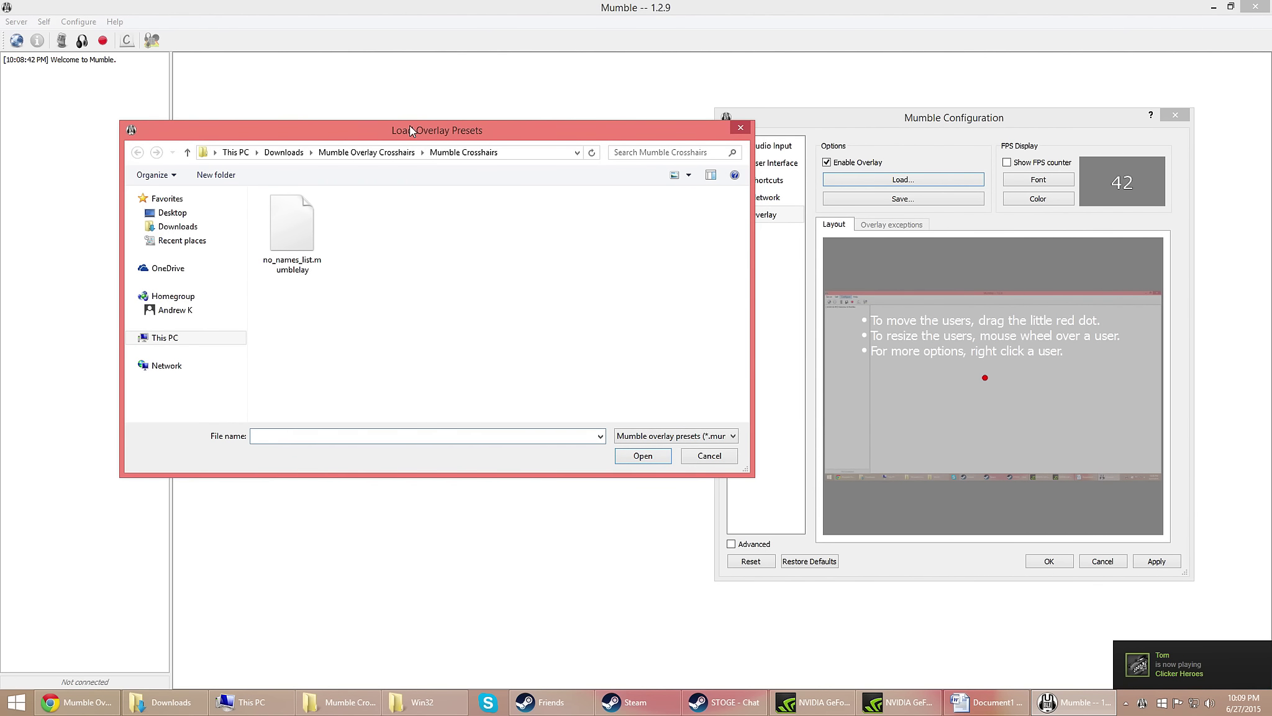
click(371, 153)
click(470, 154)
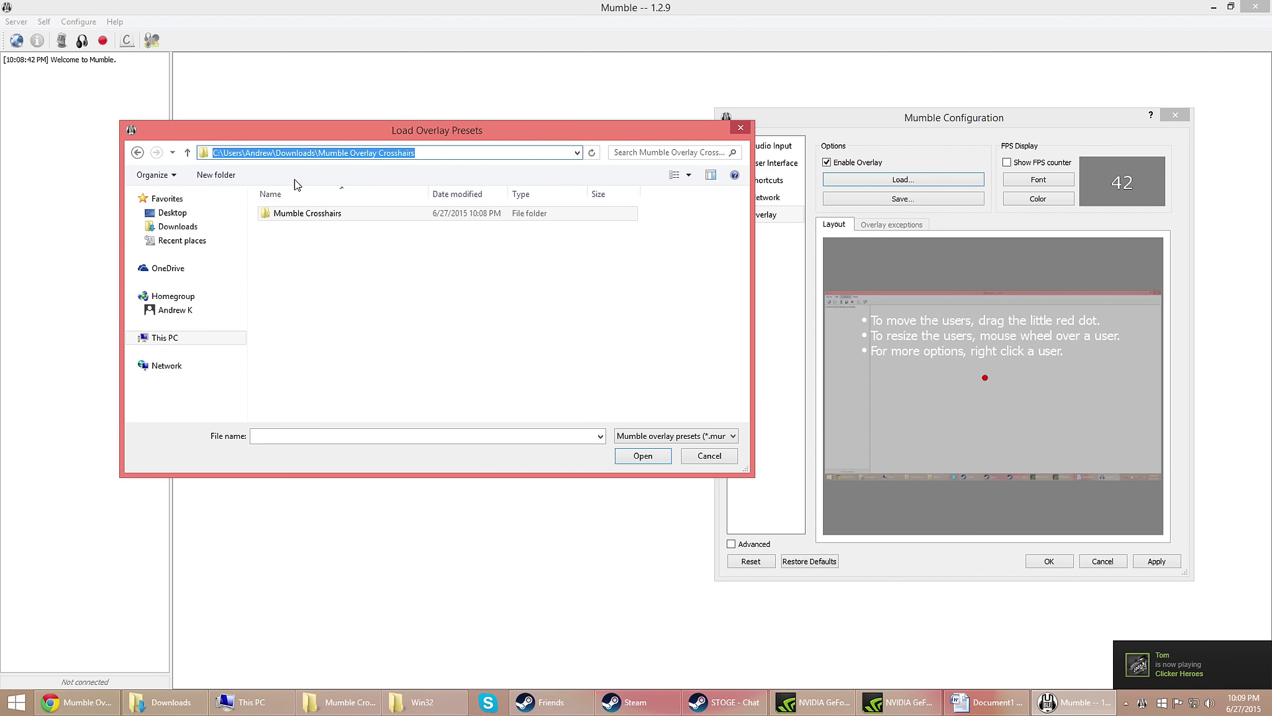
double_click(303, 213)
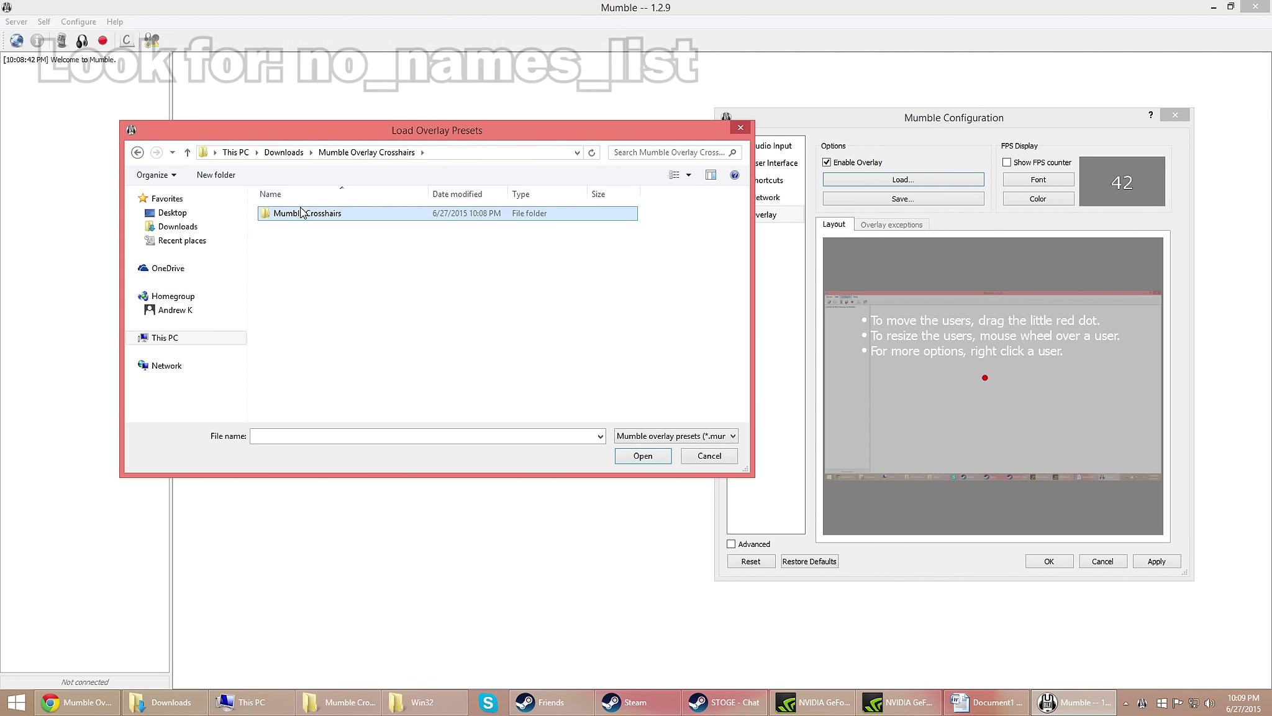
double_click(310, 225)
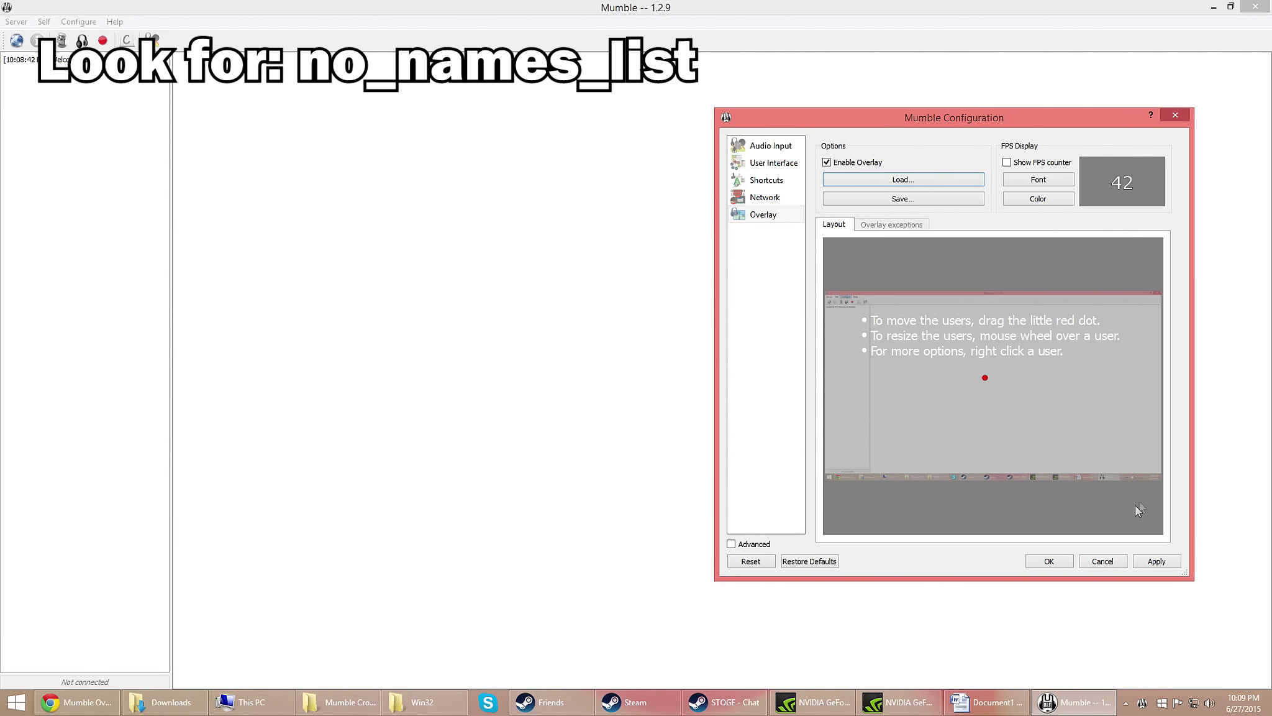
click(1149, 560)
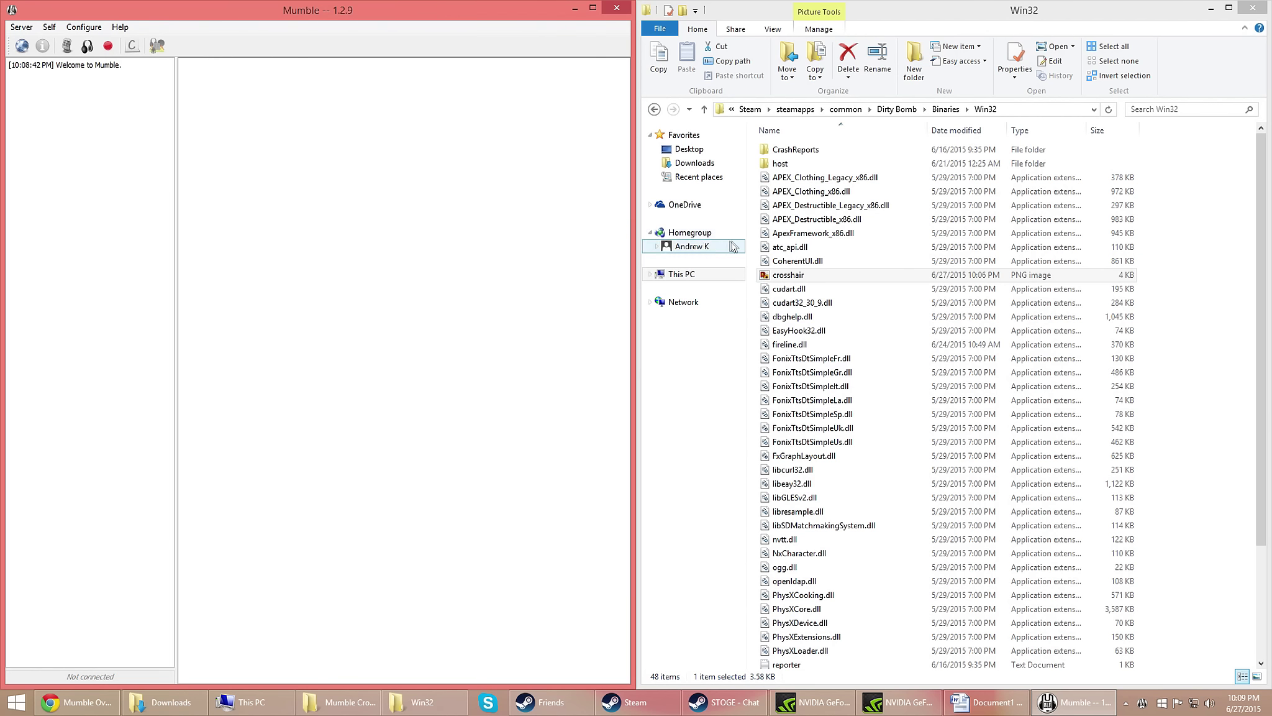
Minimize Mumble and browse from the Win32 folder window to C:\Program Files (x86)\Mumble.
click(575, 9)
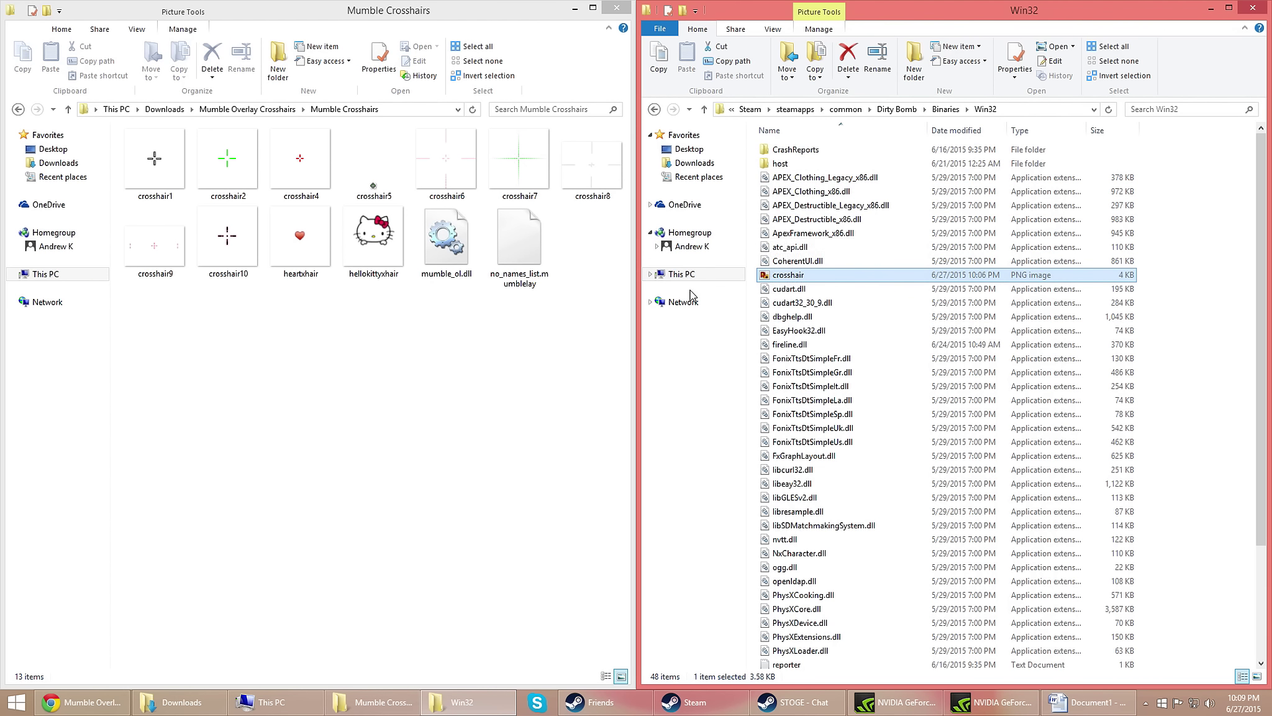
click(681, 274)
click(826, 258)
double_click(859, 263)
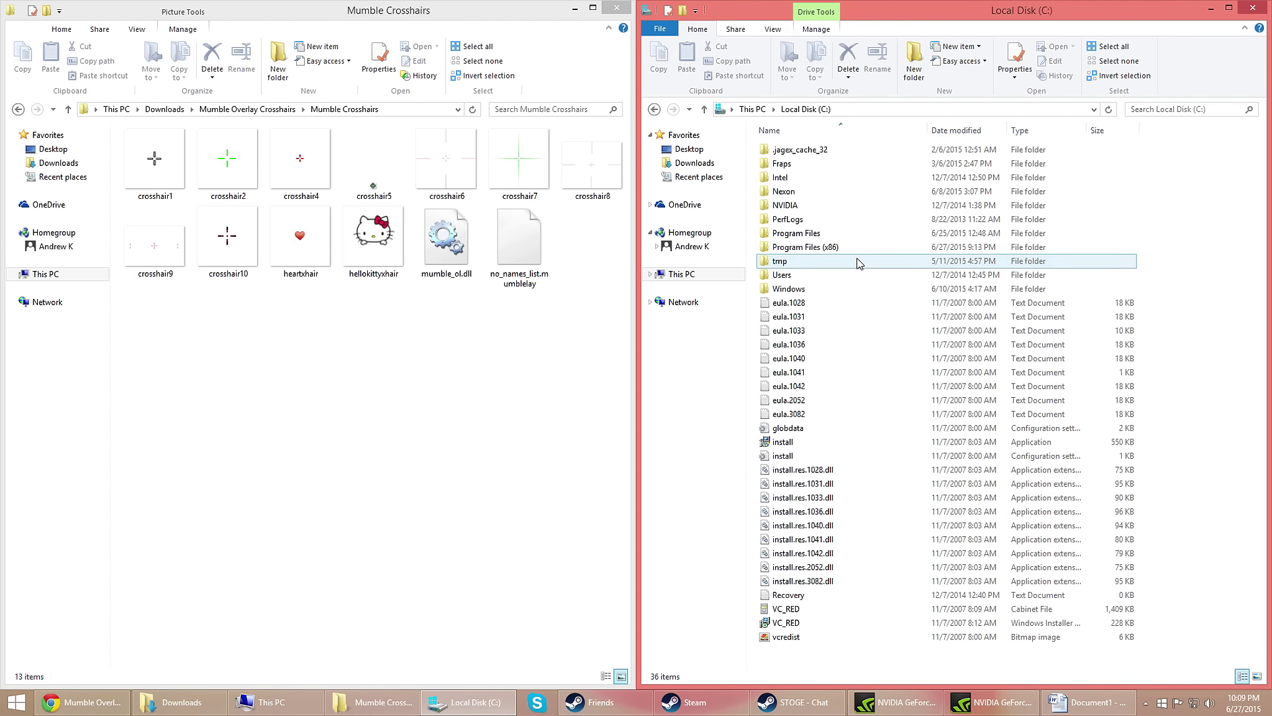
double_click(853, 247)
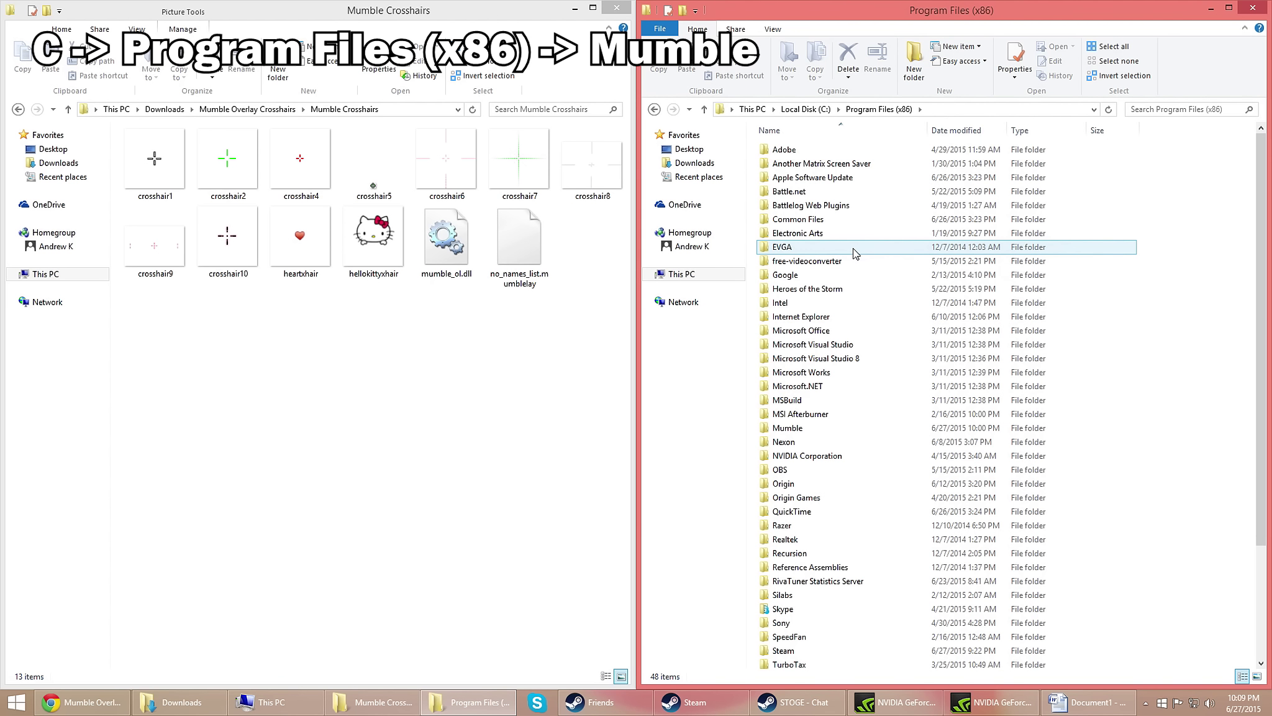
scroll(841, 525, down, 3)
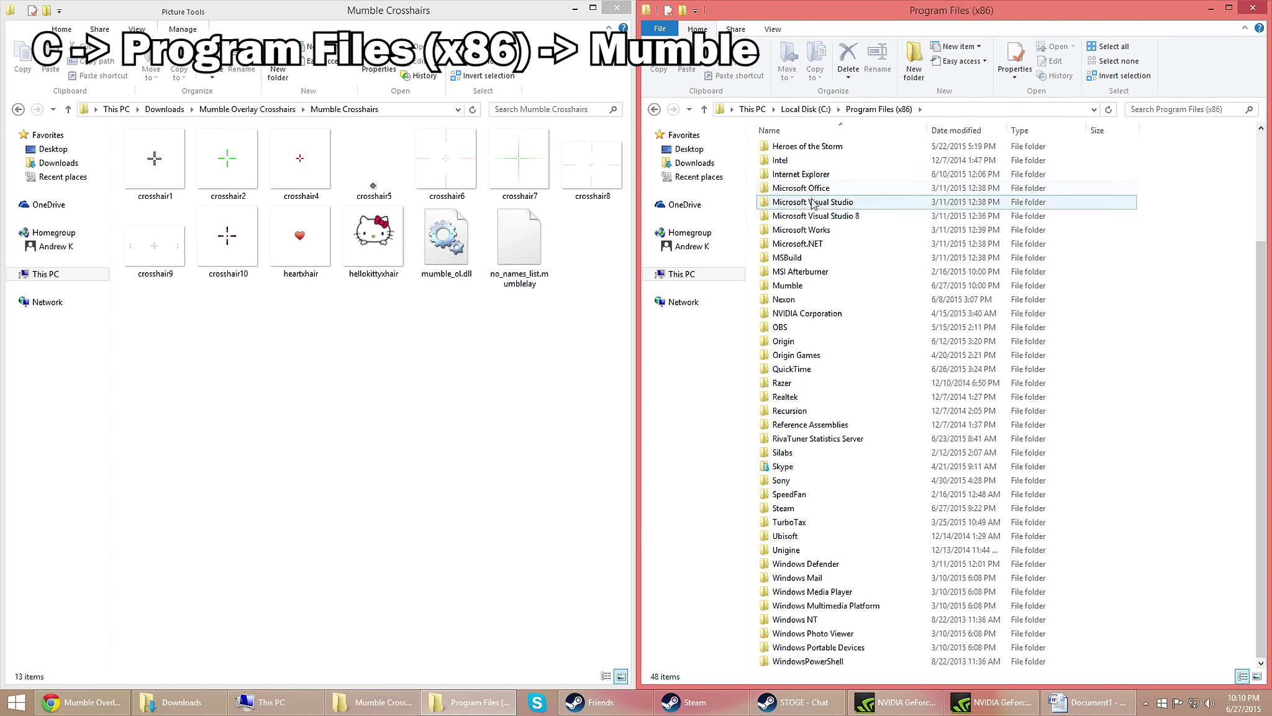
double_click(806, 291)
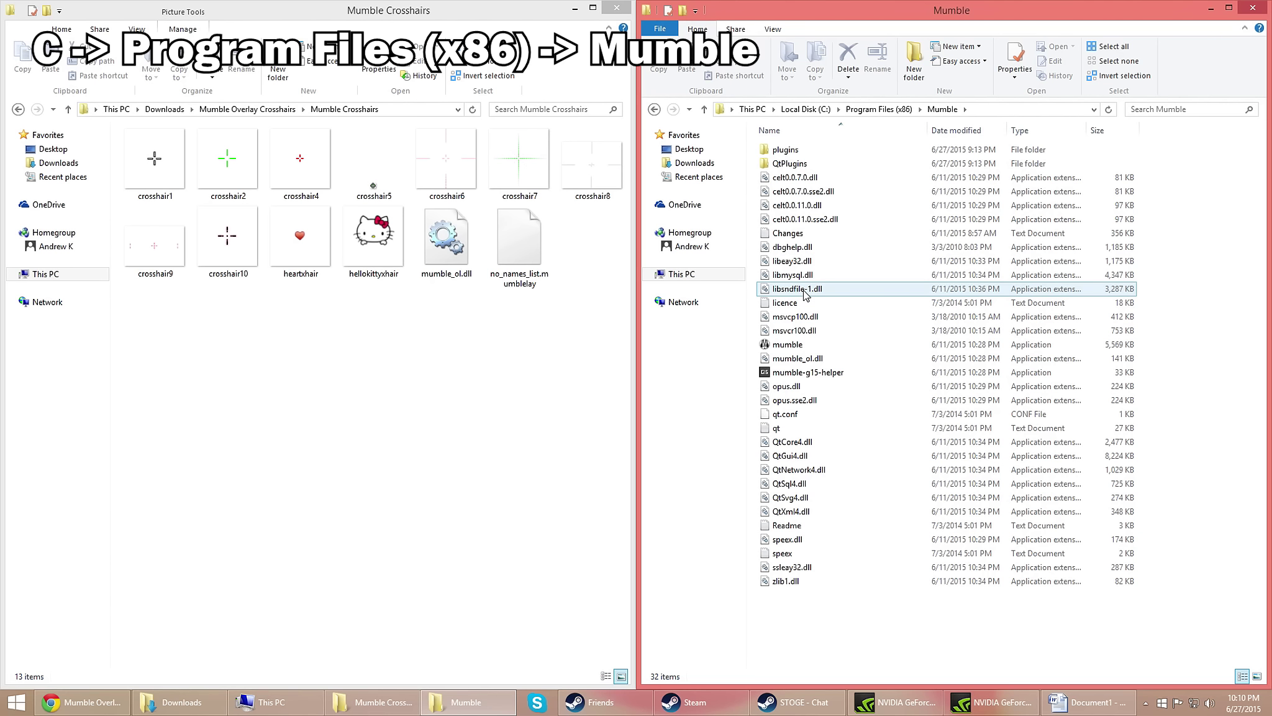
Make a backup copy of mumble_ol.dll inside the Mumble program folder, granting administrator permission.
click(838, 359)
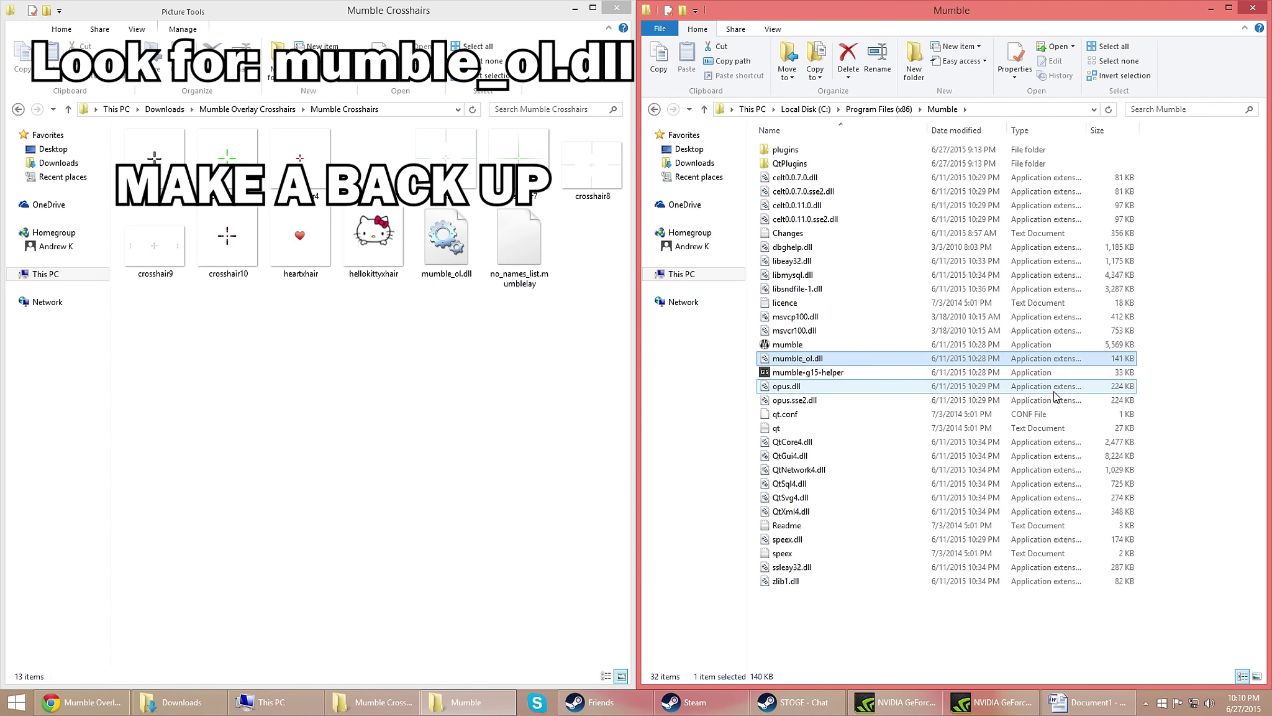
right_click(861, 359)
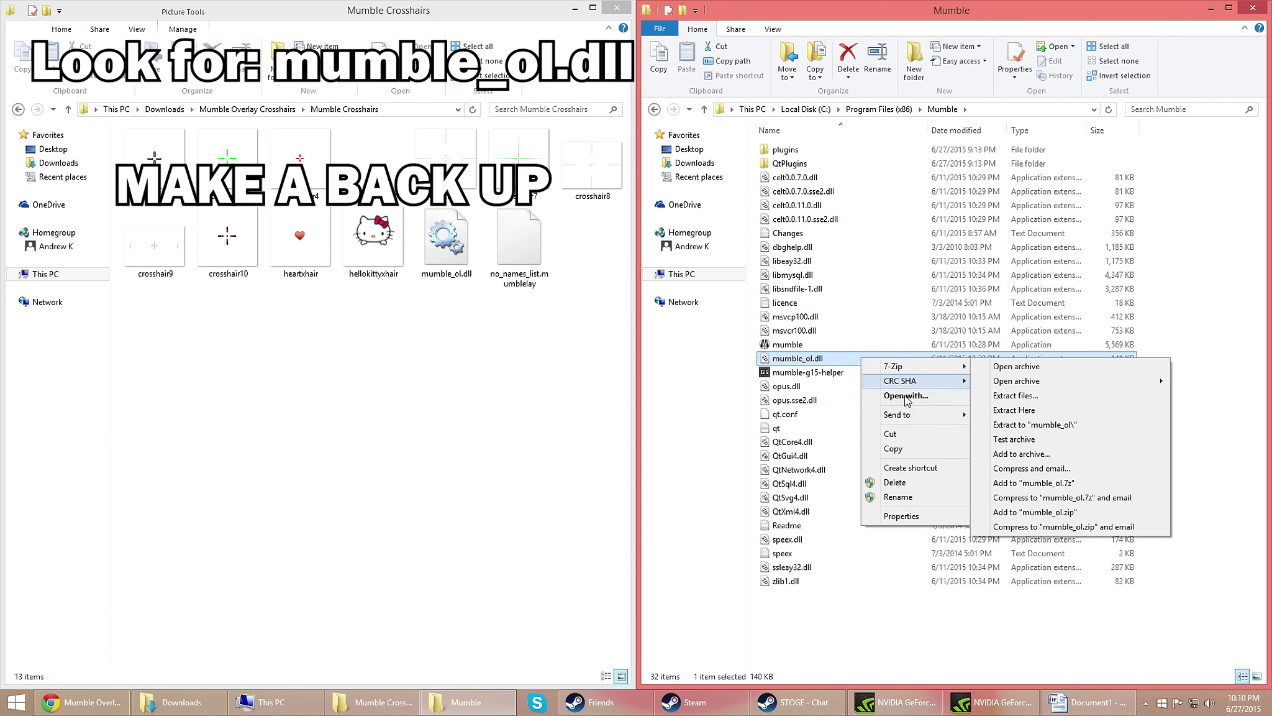
click(923, 448)
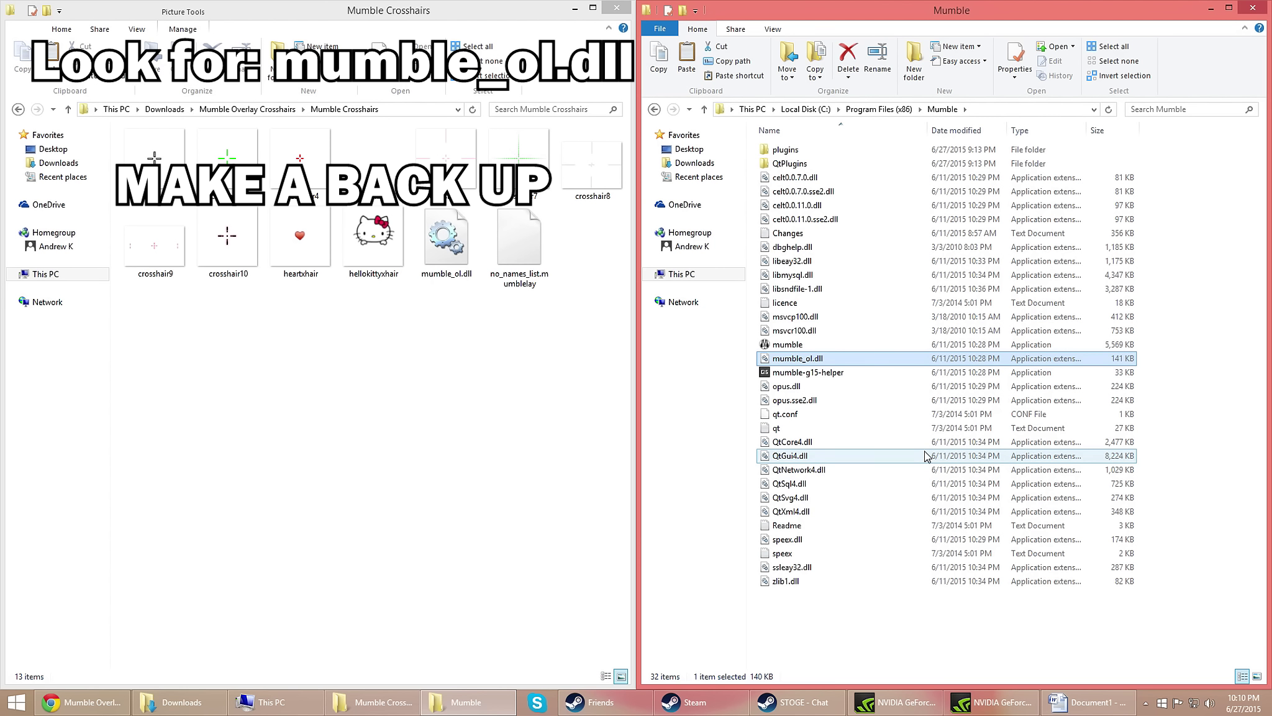
right_click(888, 322)
click(944, 417)
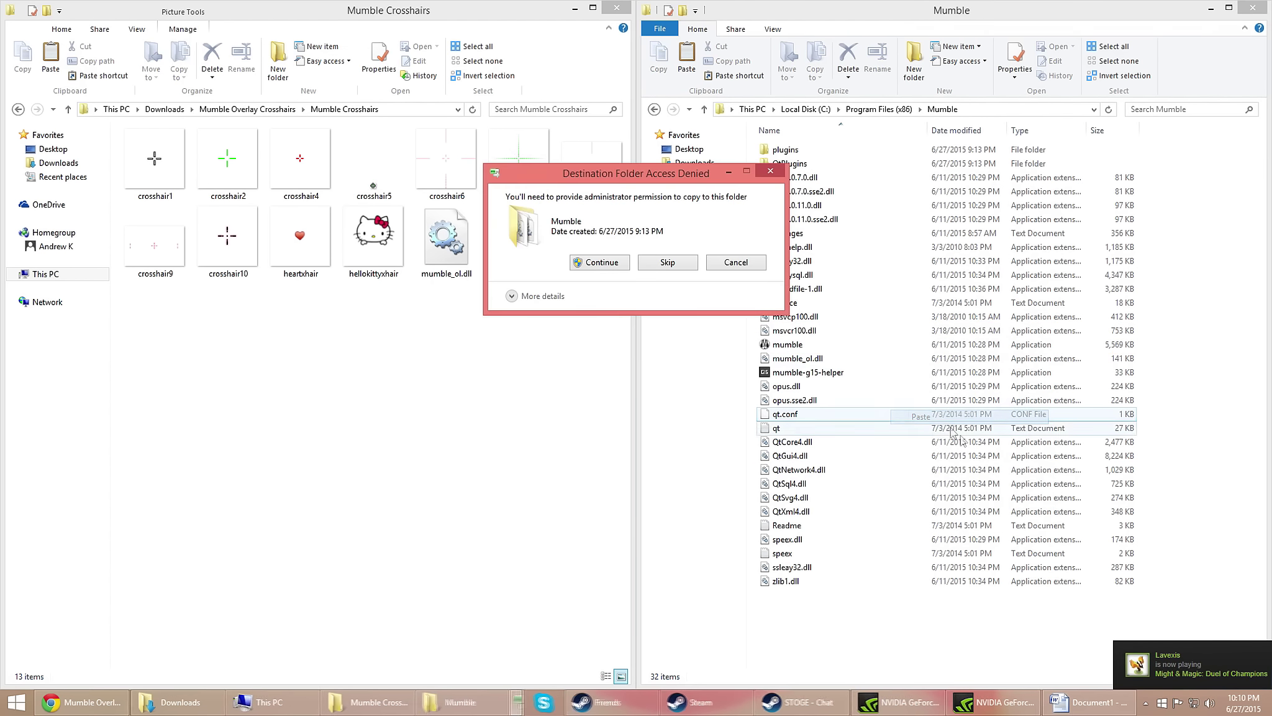
click(624, 262)
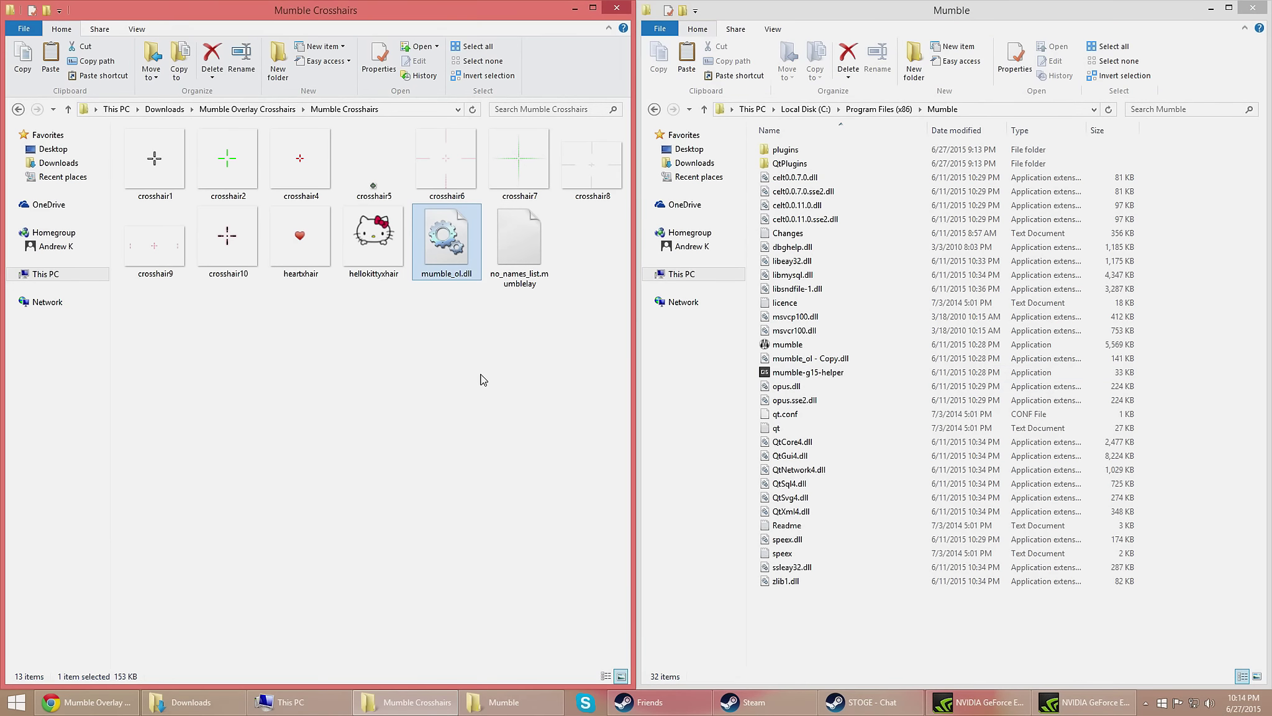
Move mumble_ol.dll from the Mumble Crosshairs folder into the Mumble program folder, granting administrator permission.
drag(461, 258, 917, 386)
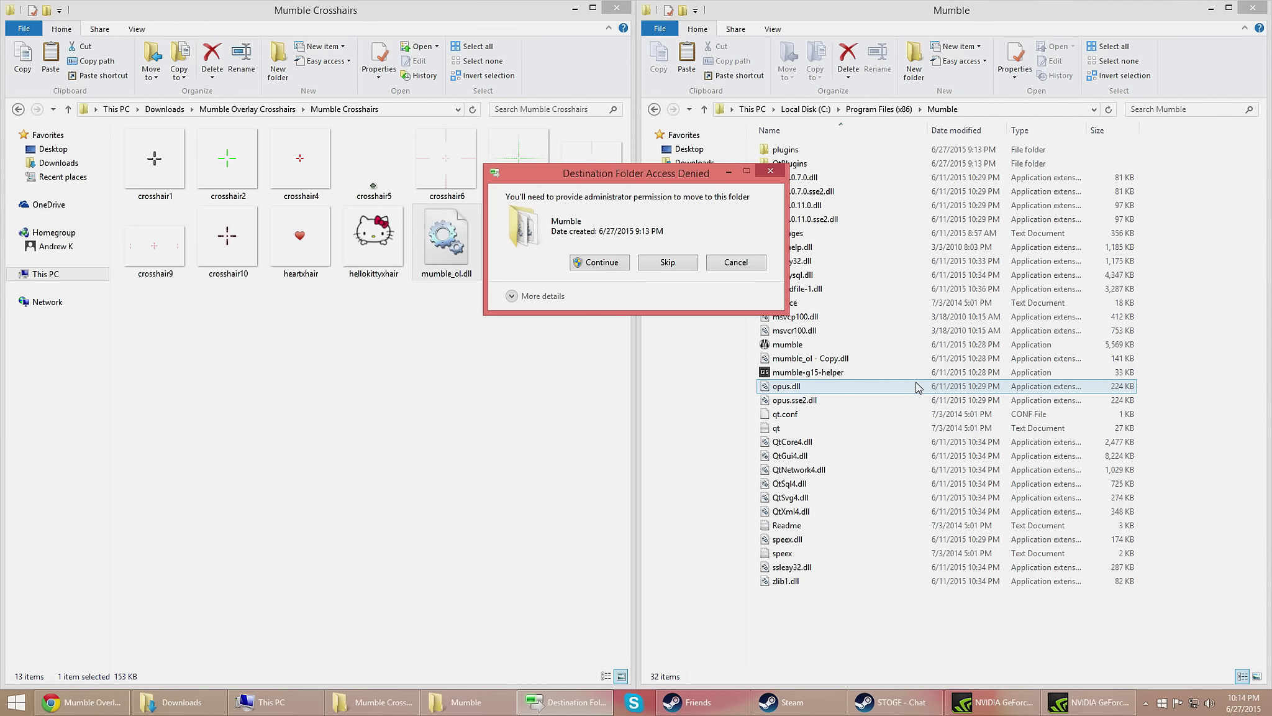
click(594, 264)
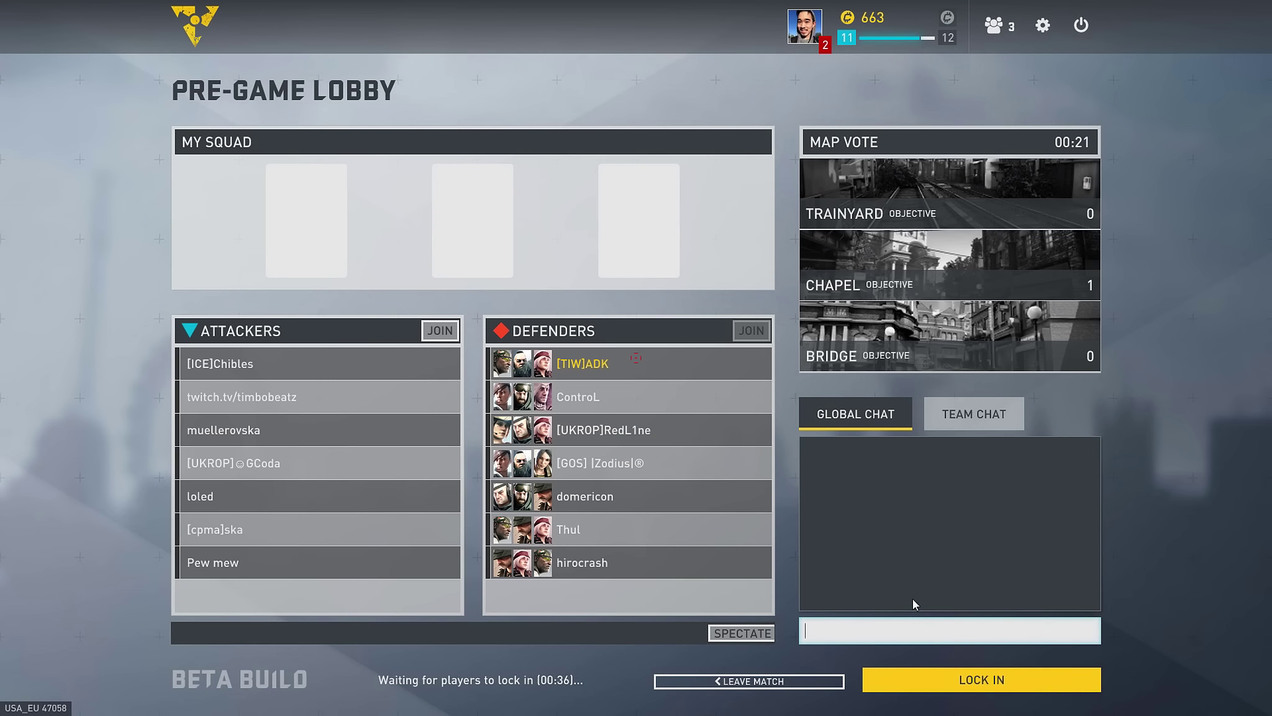
Switch to Dirty Bomb and lock in the squad in the pre-game lobby.
click(971, 679)
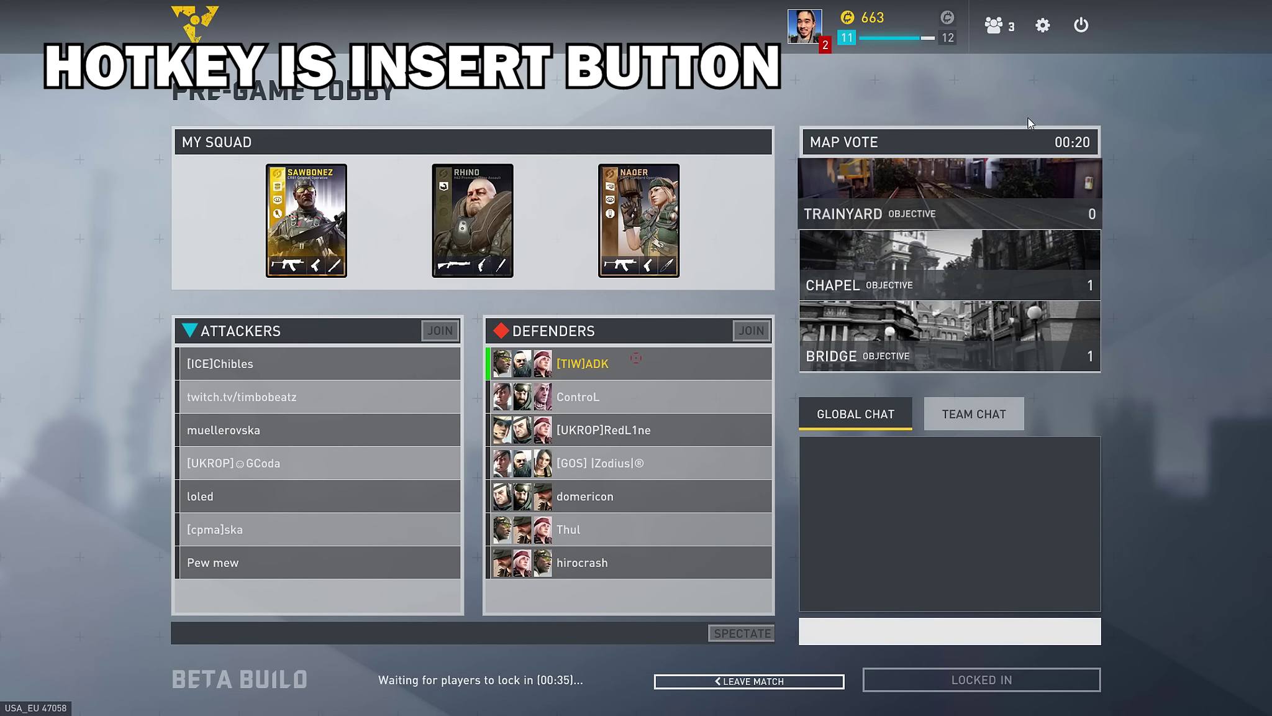
click(1043, 28)
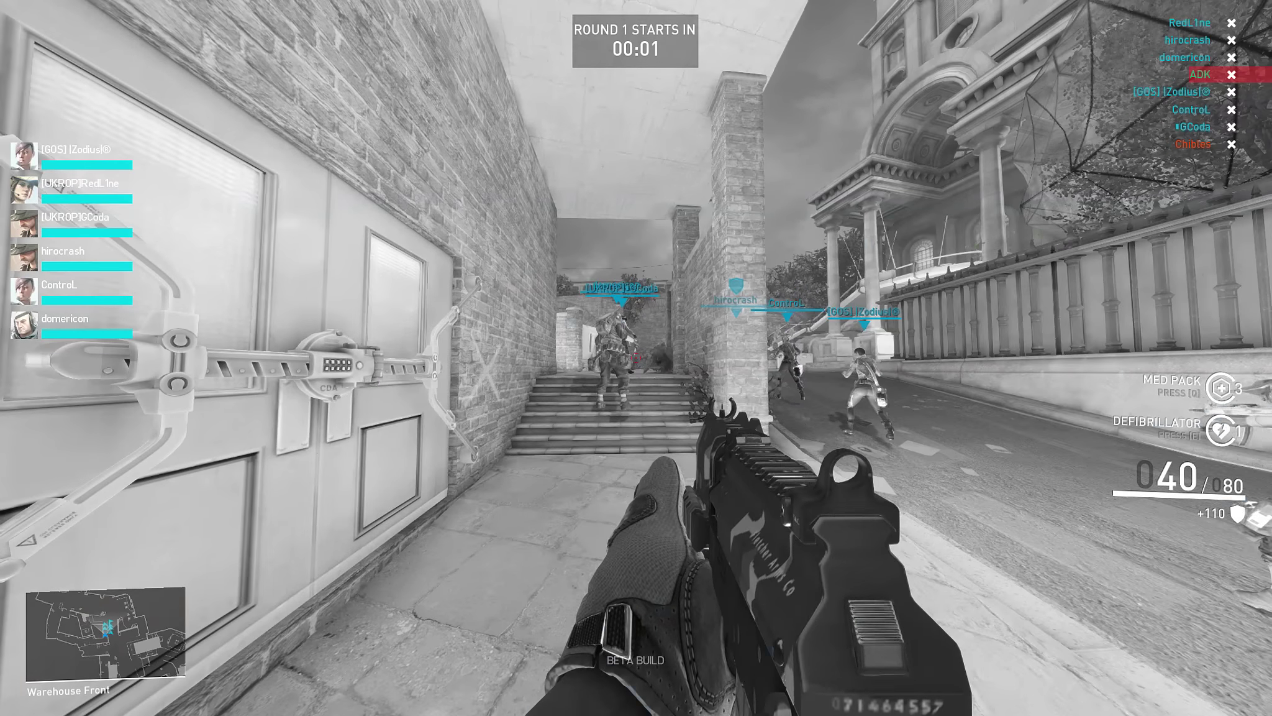
key(w)
right_click(636, 358)
key(shift)
key(w)
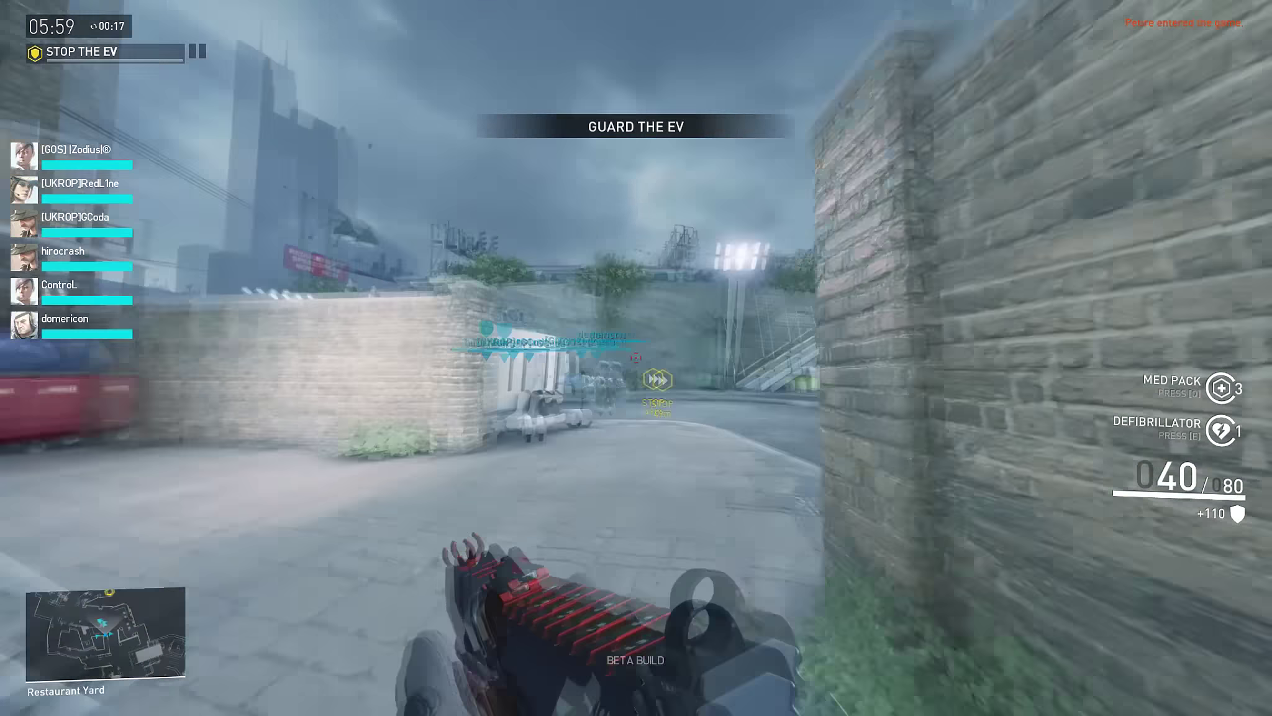
right_click(636, 358)
key(w)
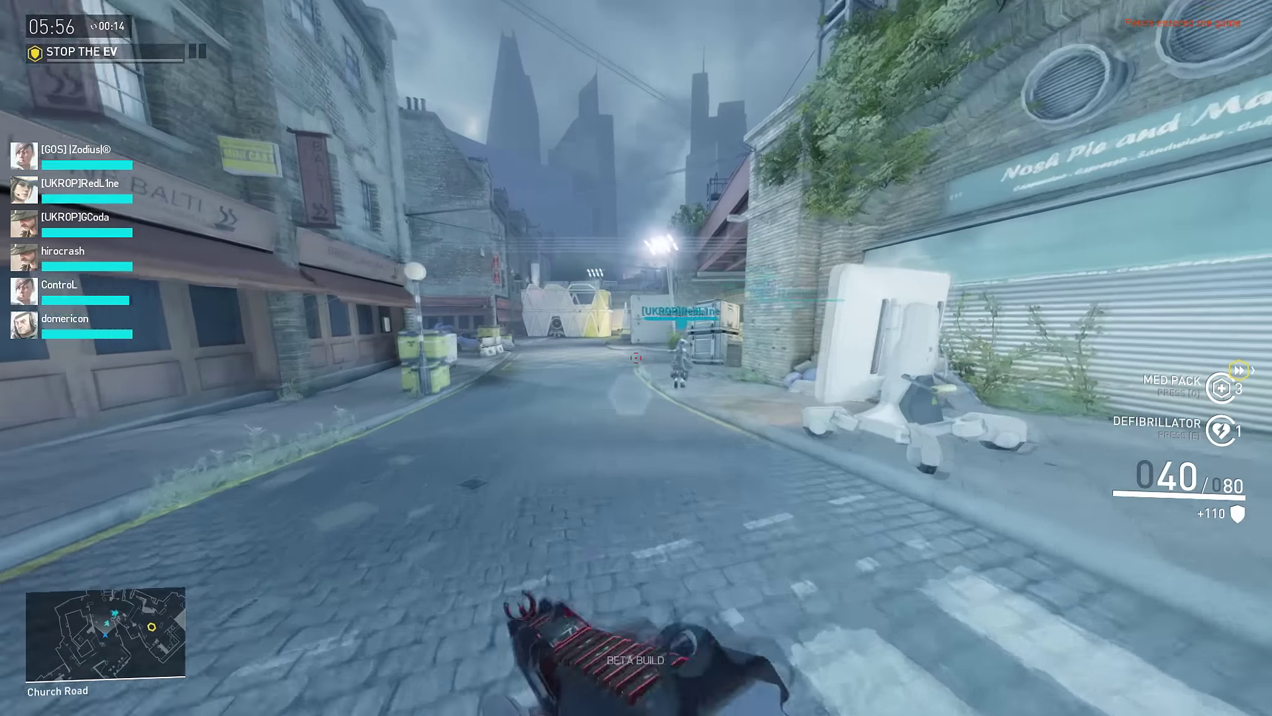
right_click(636, 358)
key(w)
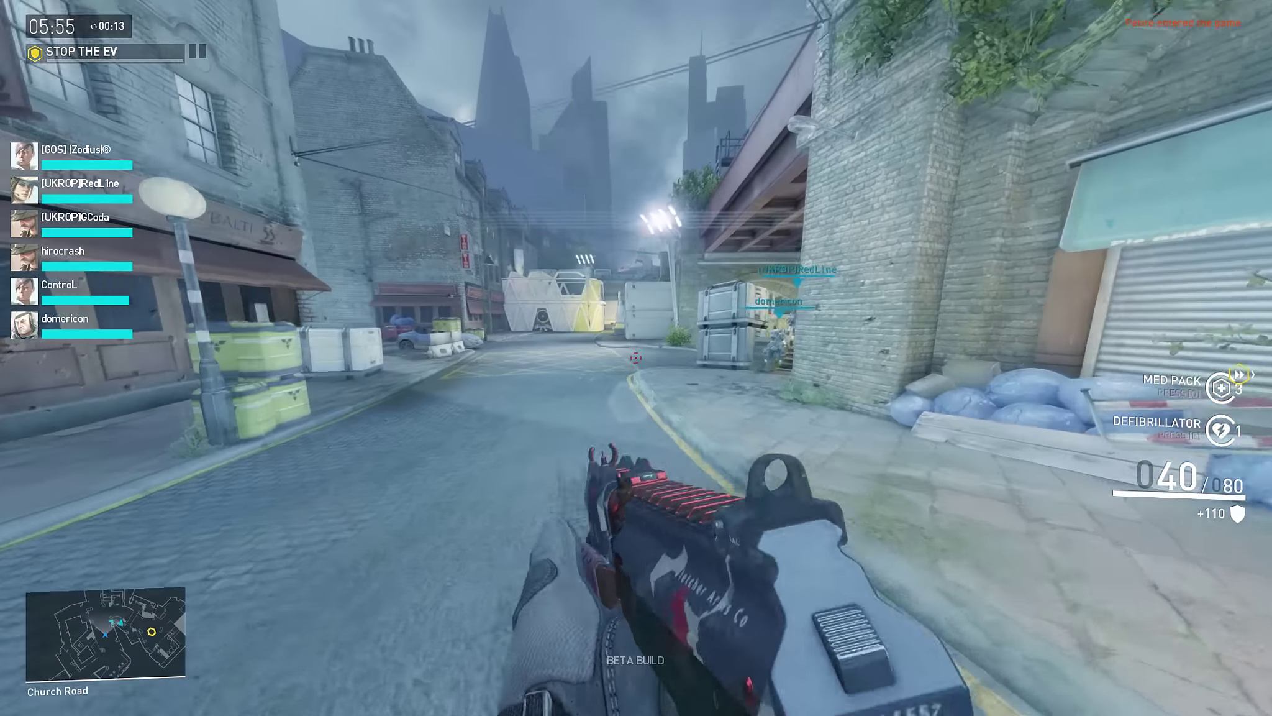
key(3)
key(w)
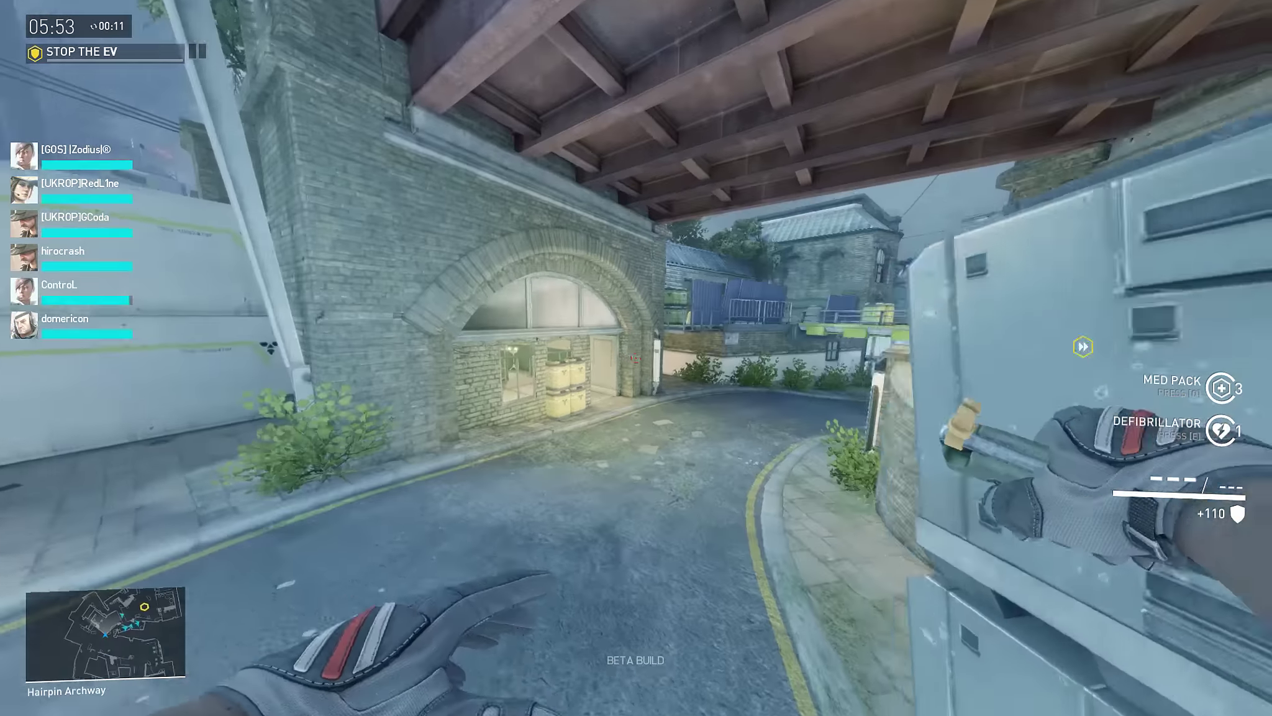
key(1)
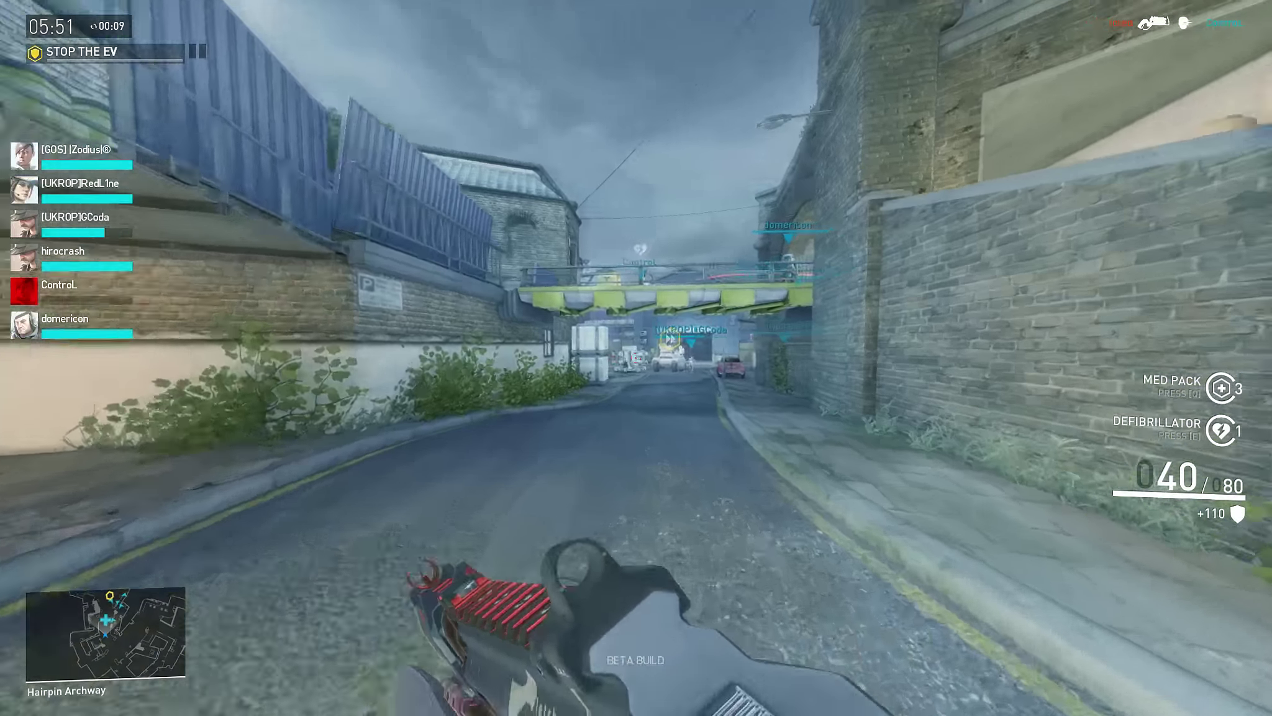
key(w)
right_click(636, 358)
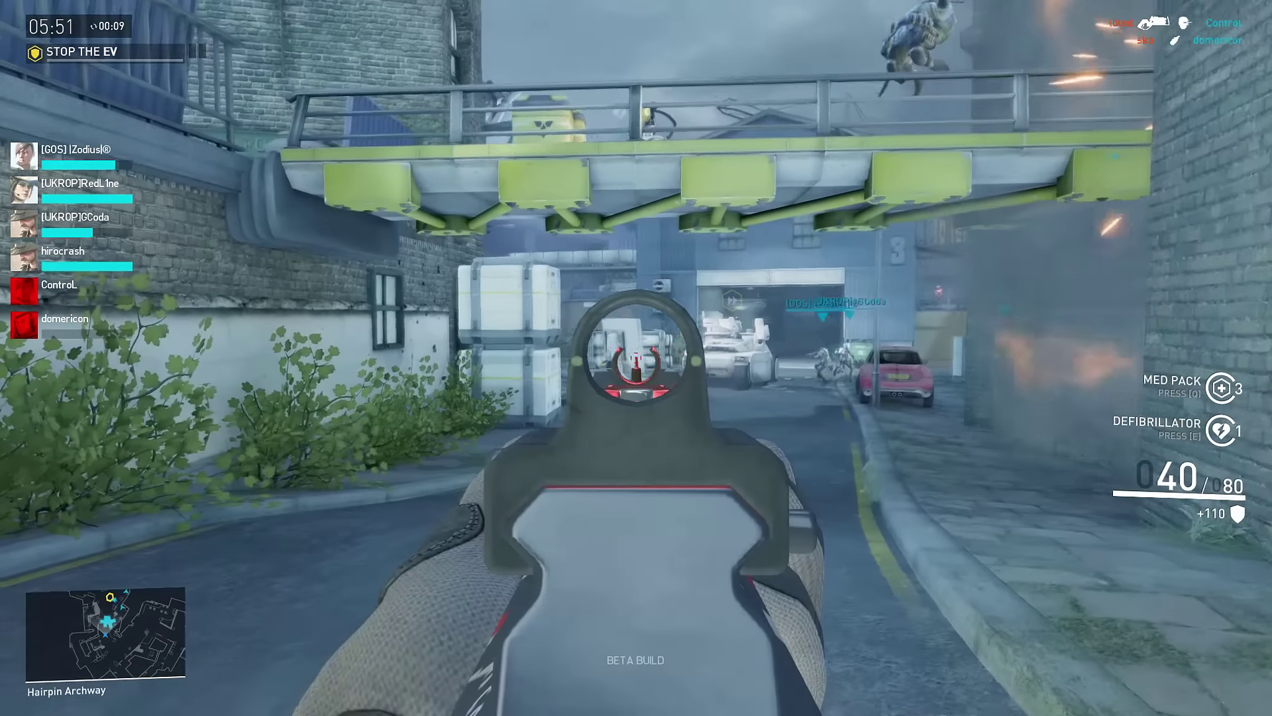
key(w)
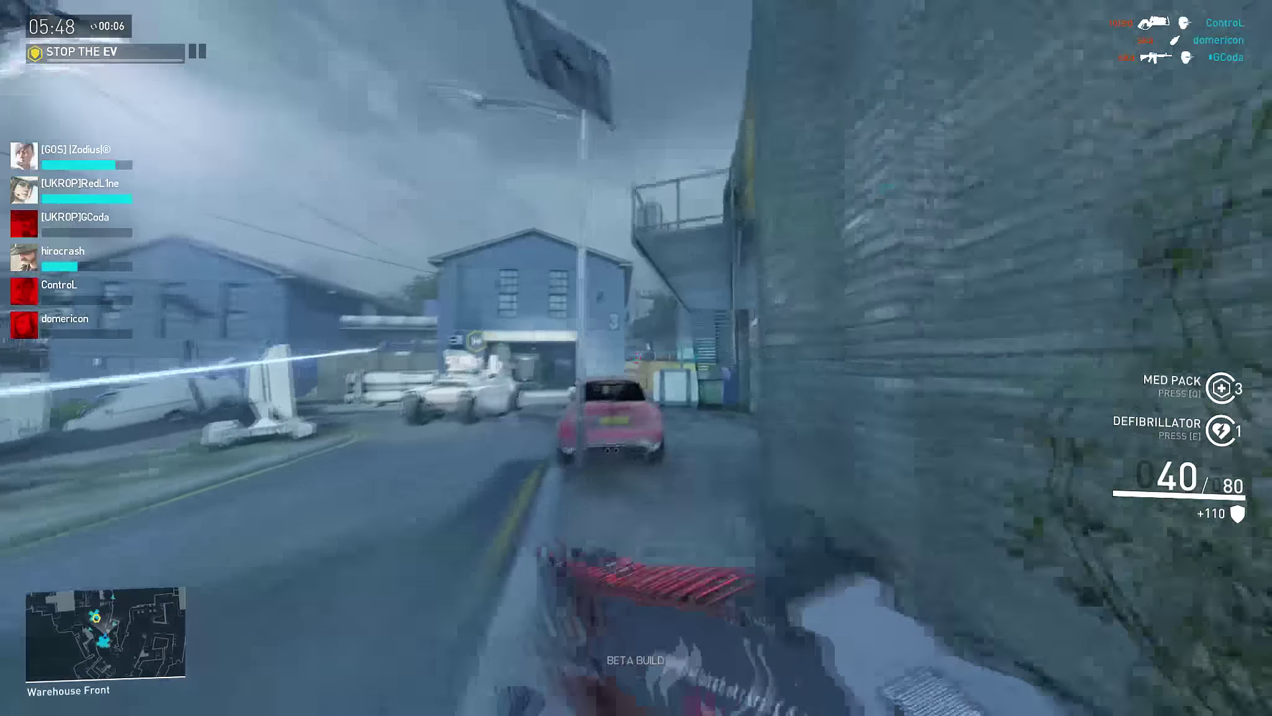
click(636, 358)
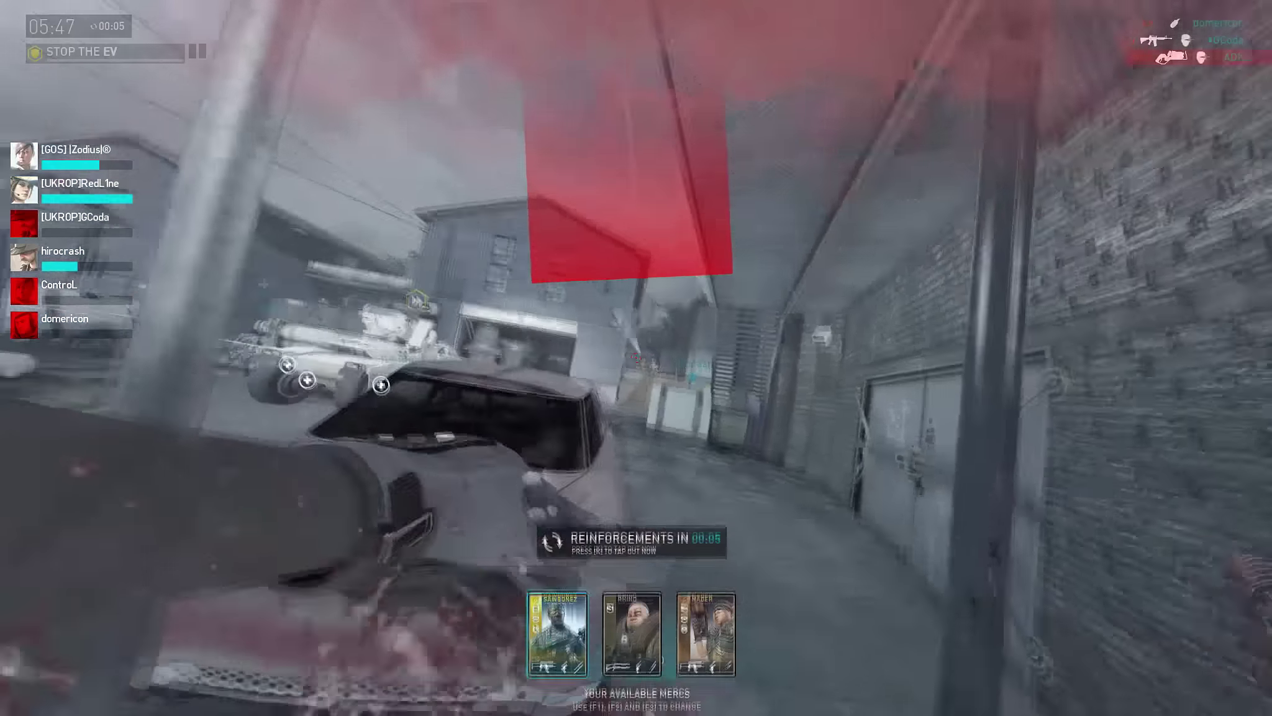